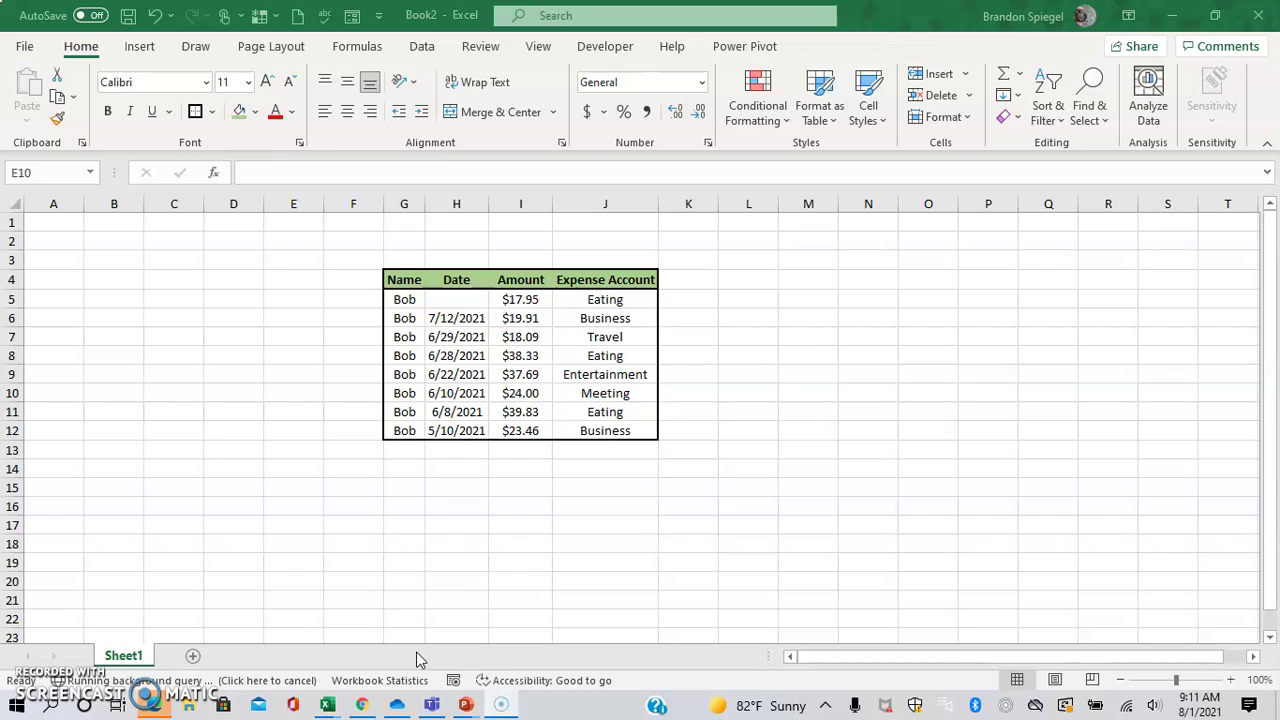
Move through the table, selecting the Name, Date and Expense Account entries in turn.
{"action": "key", "text": "Right"}
{"action": "key", "text": "Right"}
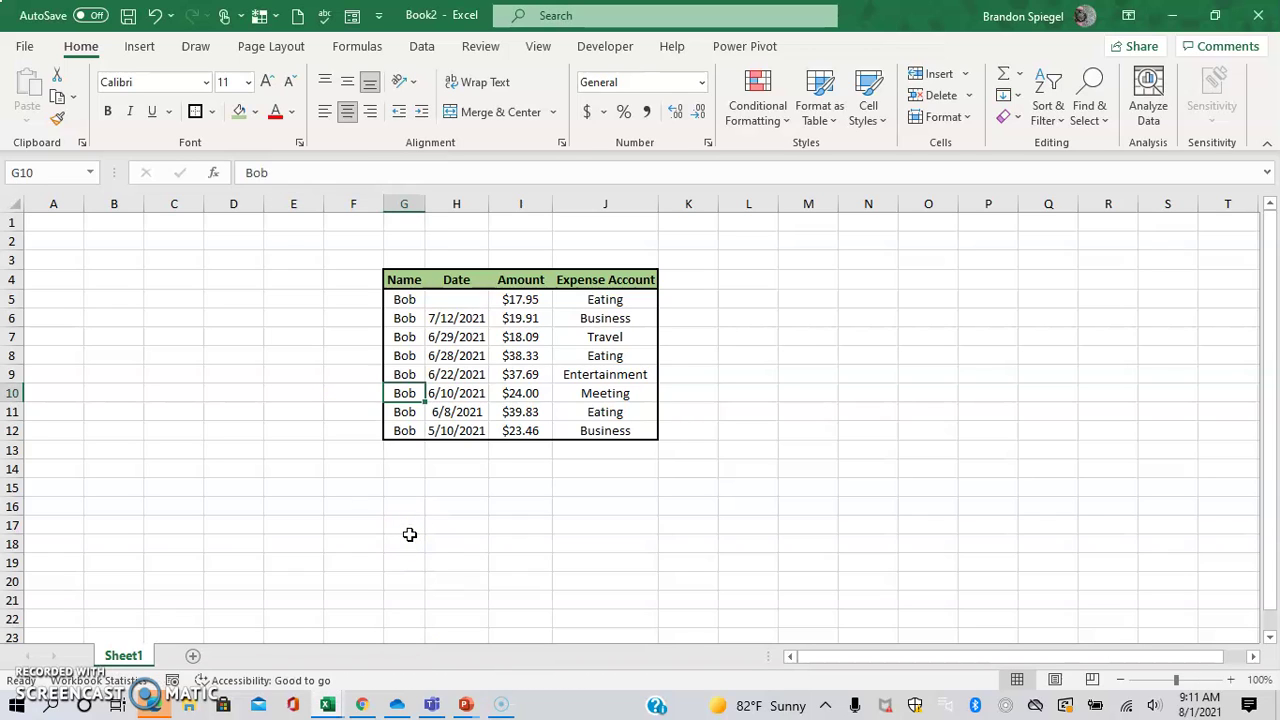
{"action": "key", "text": "ctrl+Up"}
{"action": "key", "text": "Down"}
{"action": "key", "text": "ctrl+shift+Down"}
{"action": "key", "text": "Right"}
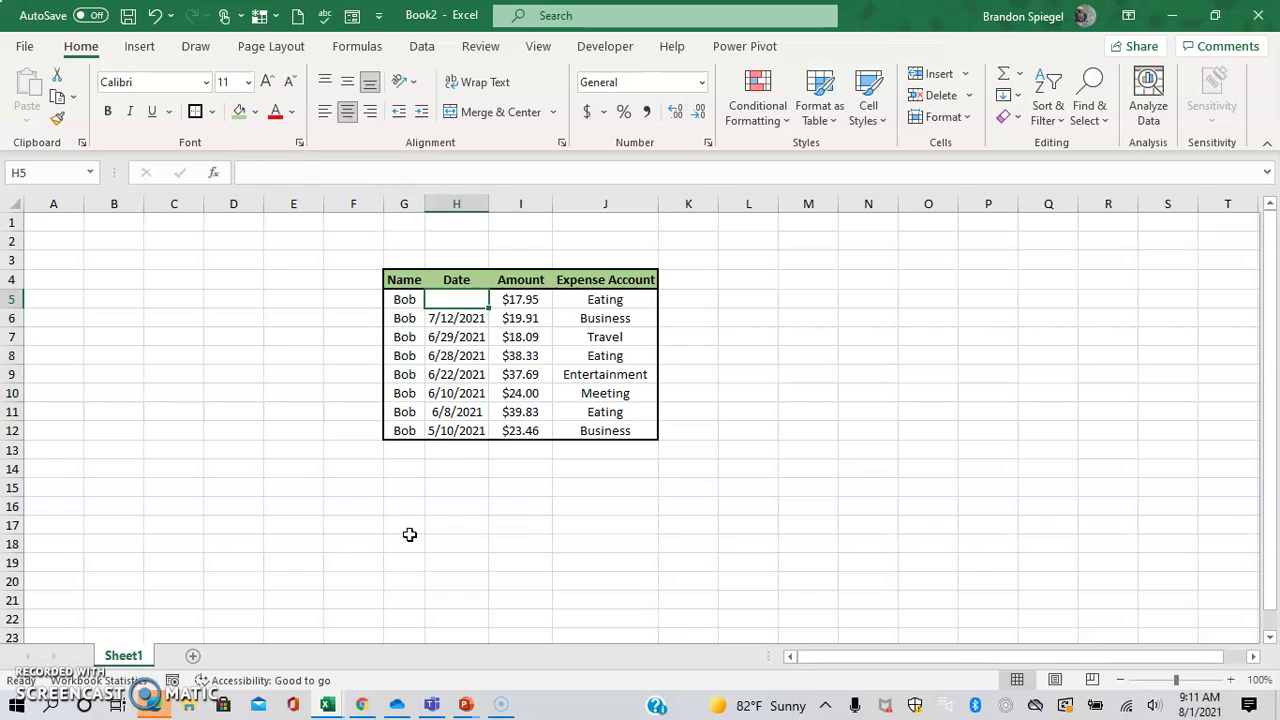
{"action": "key", "text": "Down"}
{"action": "key", "text": "ctrl+shift+Down"}
{"action": "key", "text": "Up"}
{"action": "key", "text": "Right"}
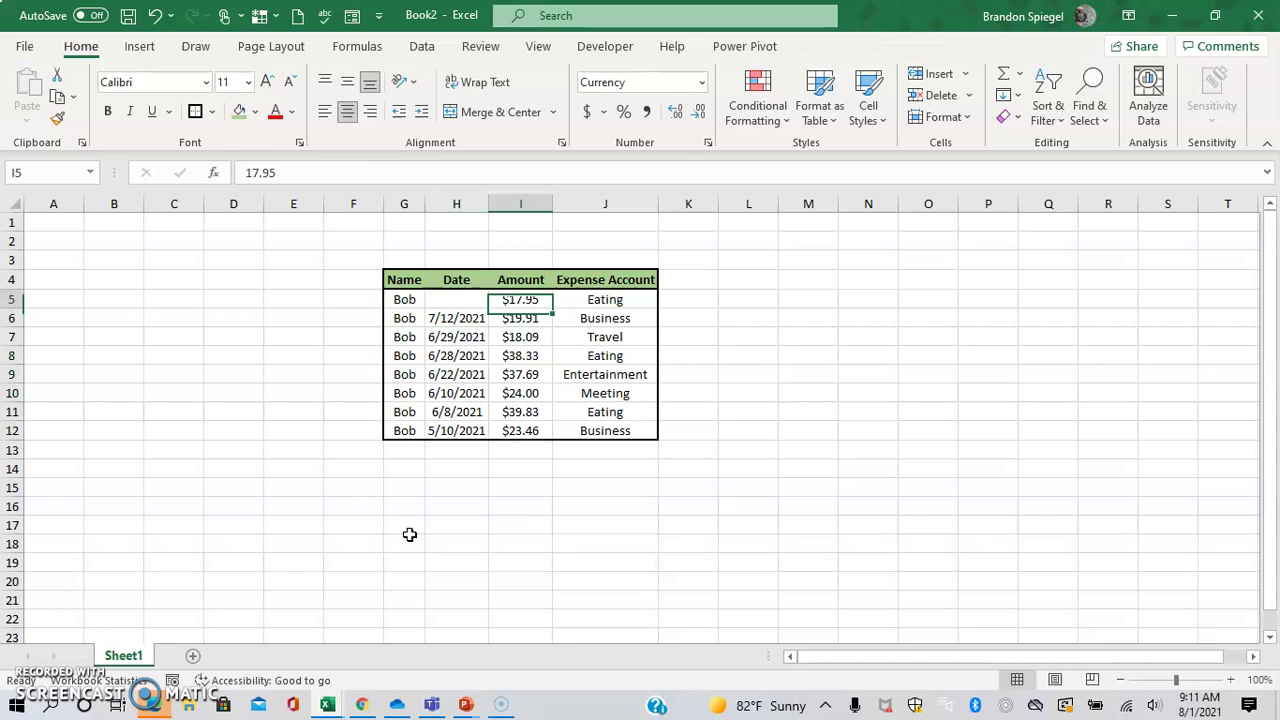
{"action": "key", "text": "ctrl+shift+Down"}
{"action": "key", "text": "Right"}
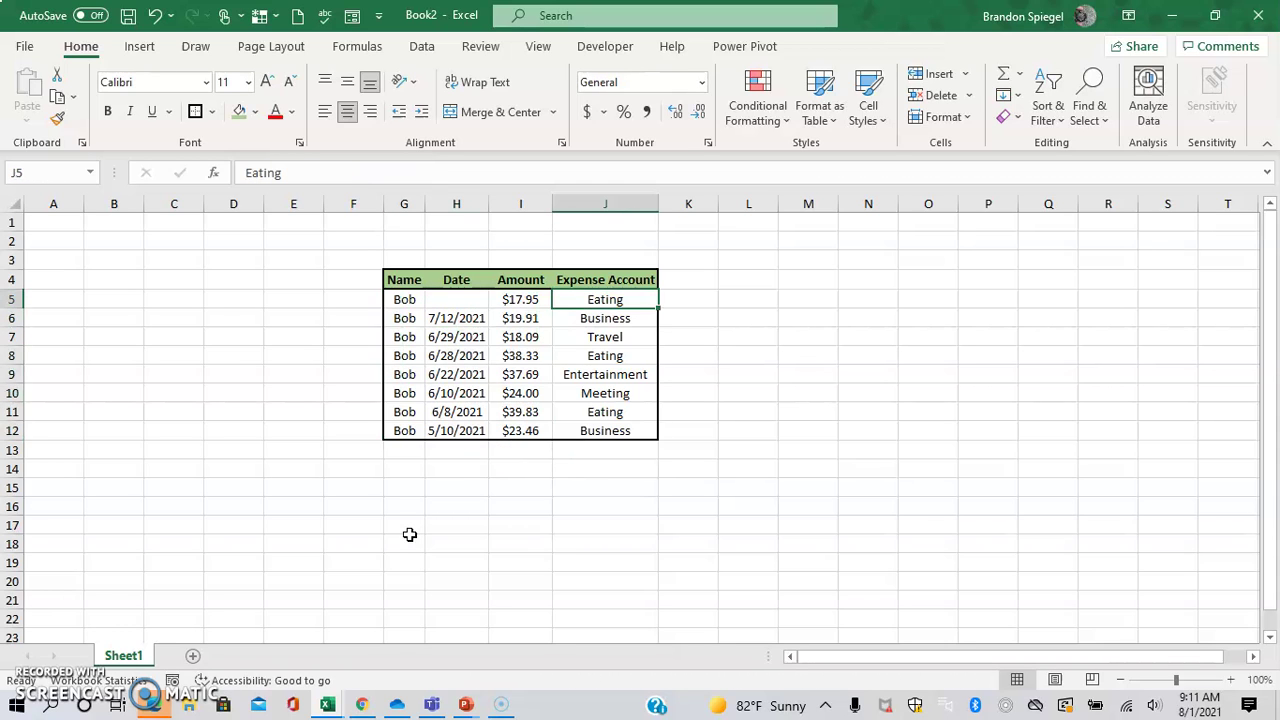
{"action": "key", "text": "ctrl+shift+Down"}
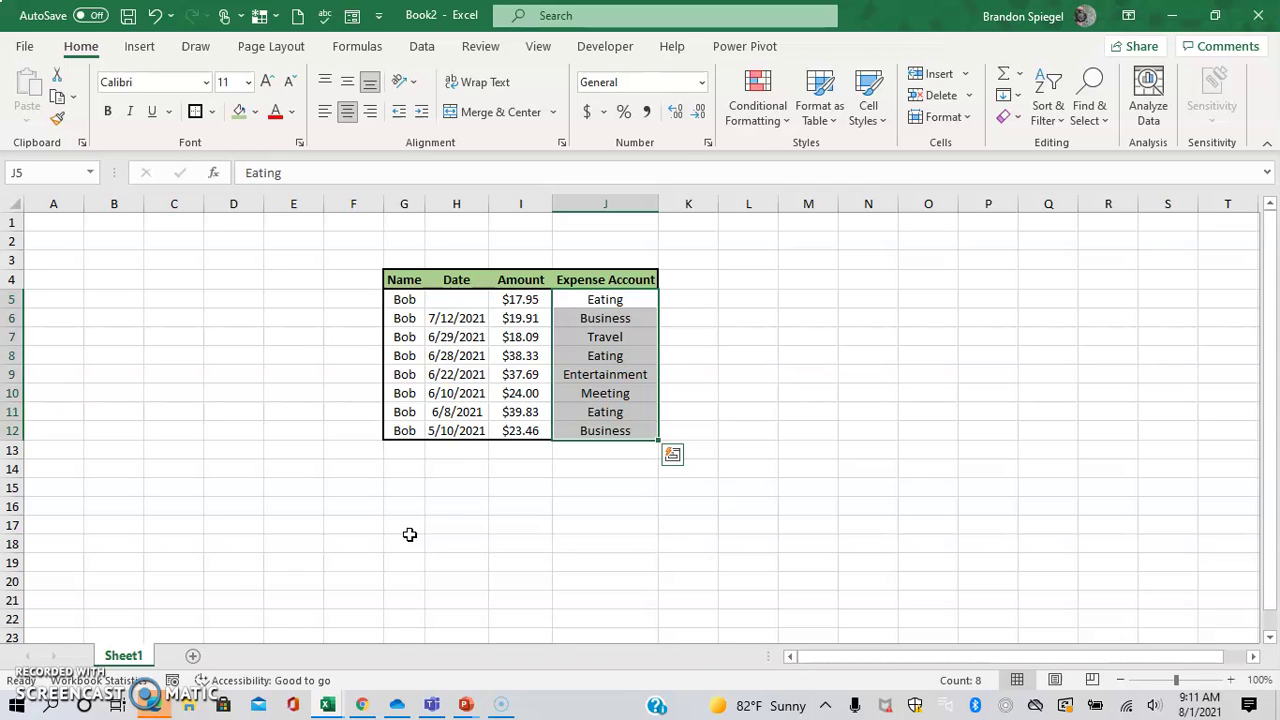
Enter a test value of 1 in H5, reselect H5, and open Data Validation.
{"action": "key", "text": "Left"}
{"action": "key", "text": "Left"}
{"action": "type", "text": "1"}
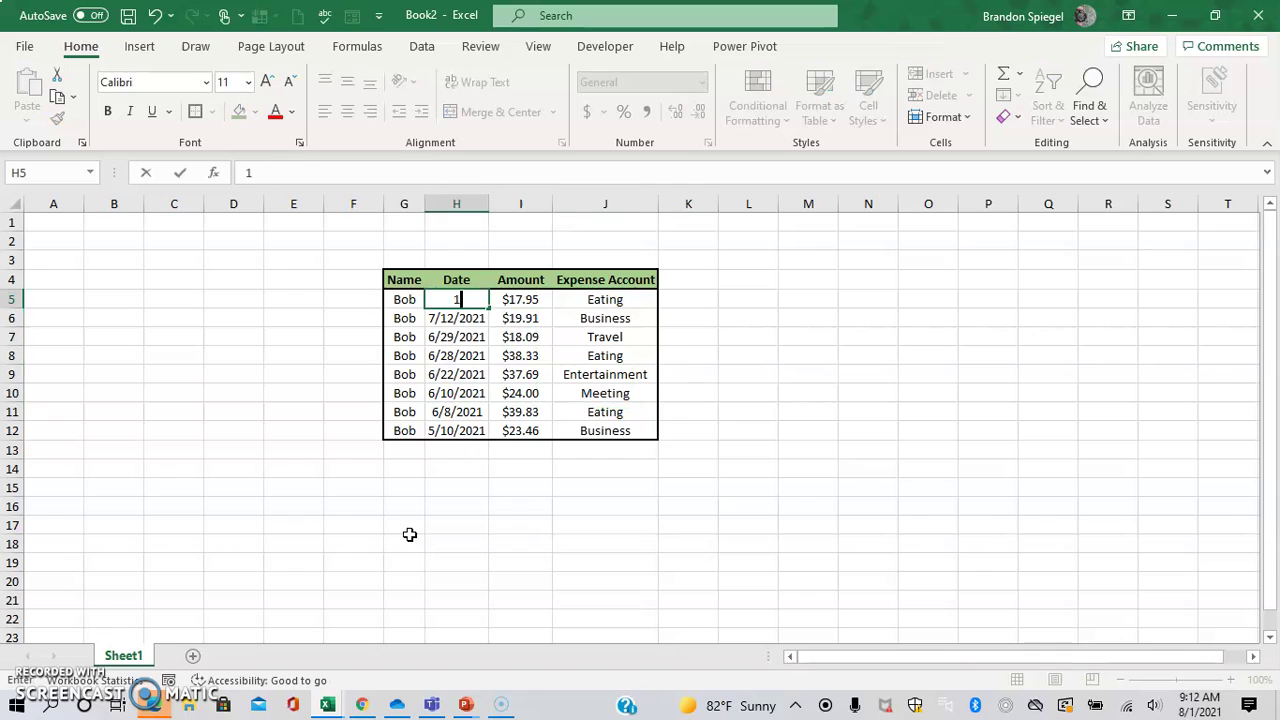
{"action": "key", "text": "Return"}
{"action": "key", "text": "Up"}
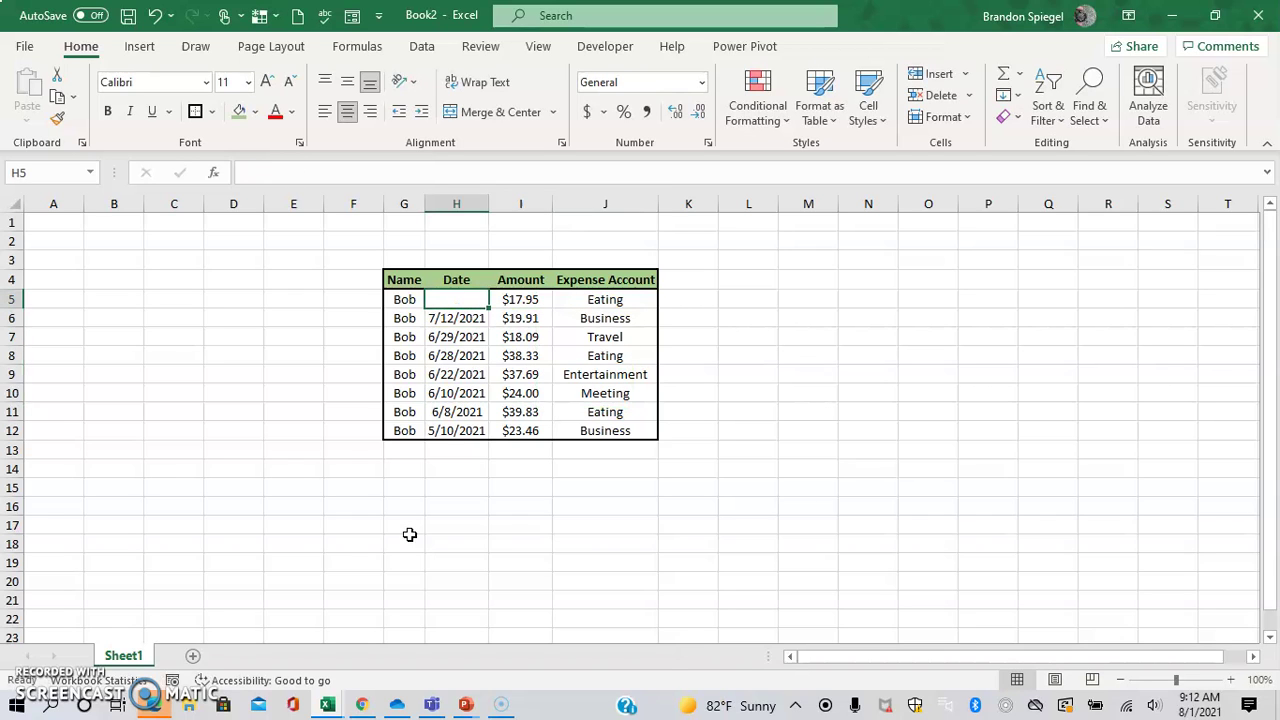
{"action": "key", "text": "ctrl+shift+Down"}
{"action": "key", "text": "ctrl+shift+Down"}
{"action": "key", "text": "Up"}
{"action": "key", "text": "Down"}
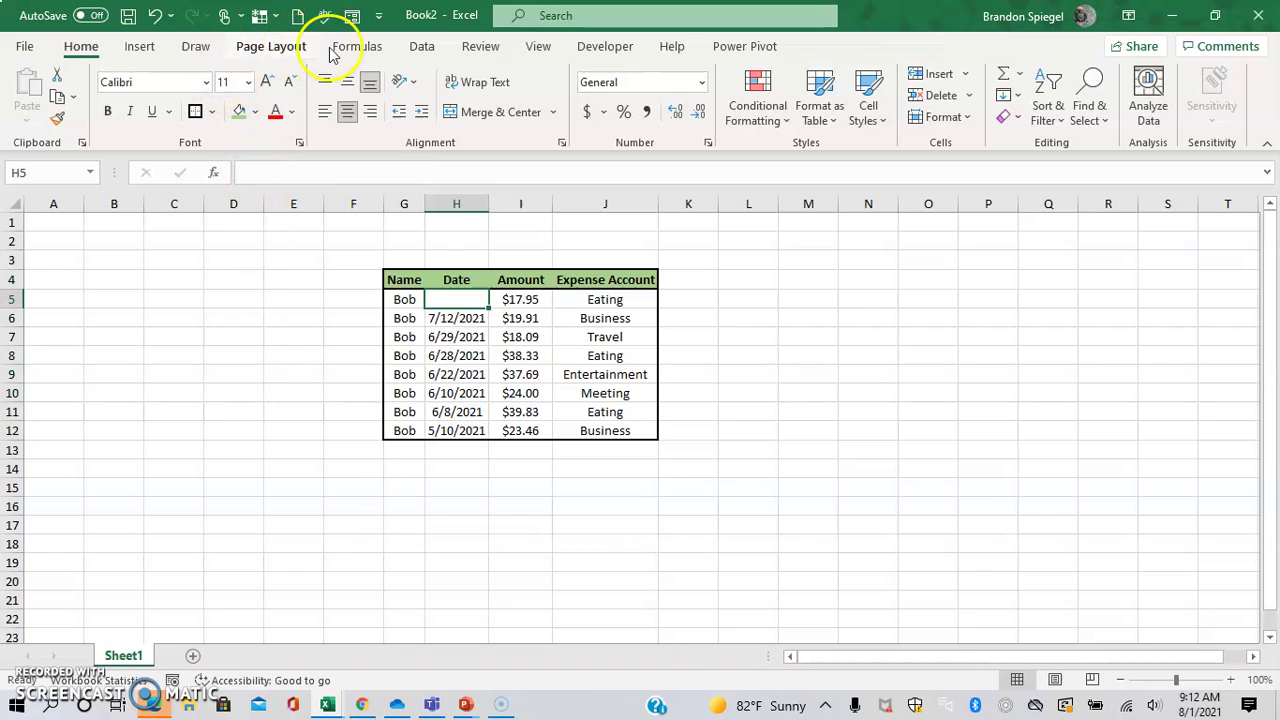
{"action": "left_click", "coordinate": [422, 48]}
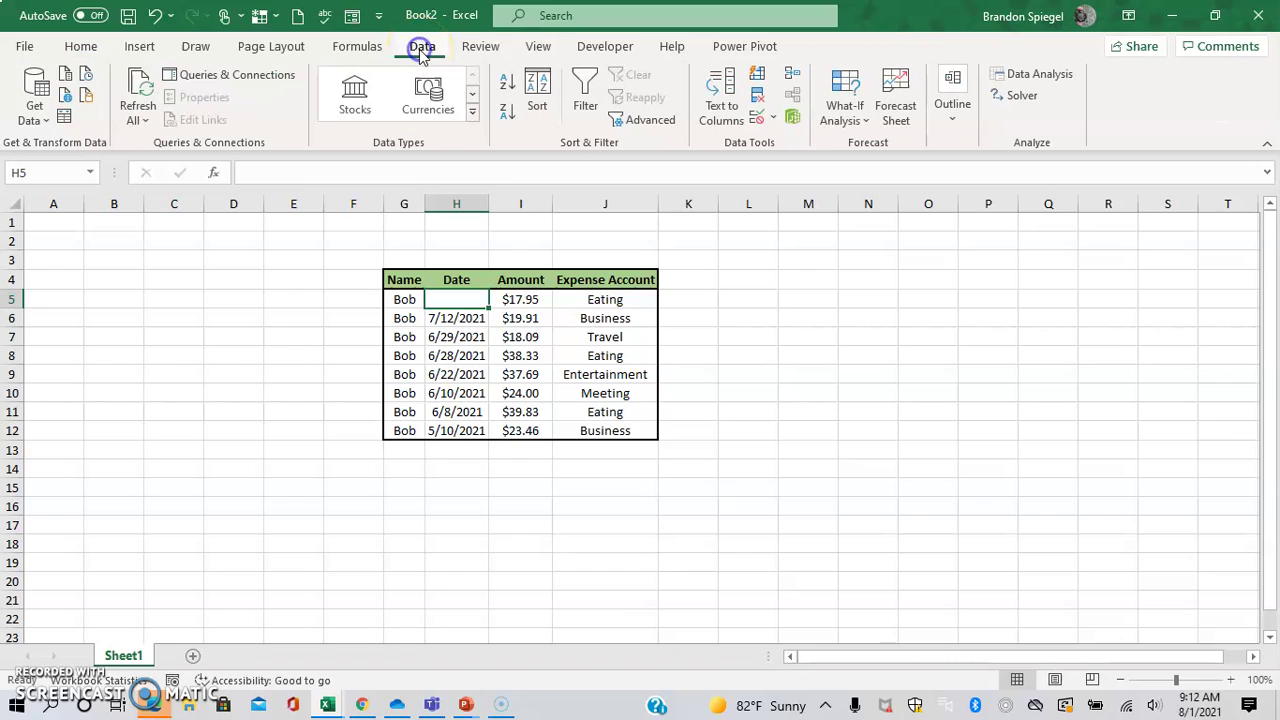
{"action": "left_click", "coordinate": [759, 121]}
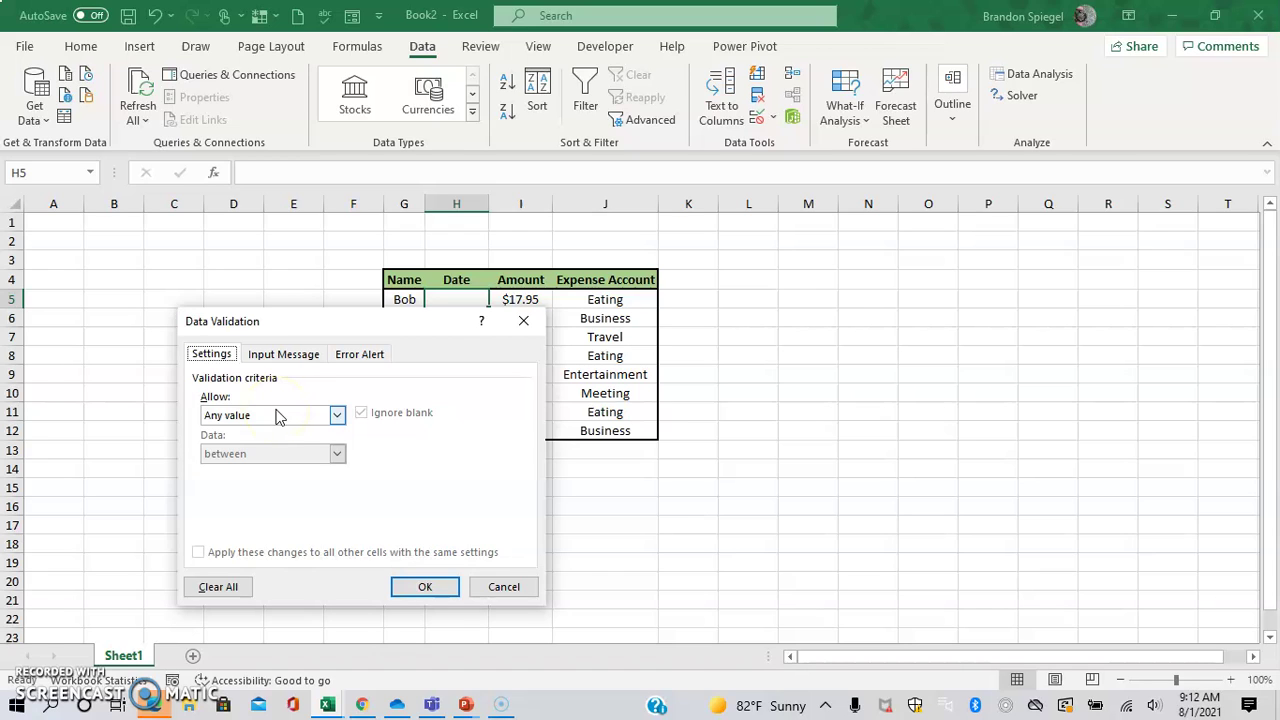
{"action": "left_click", "coordinate": [284, 358]}
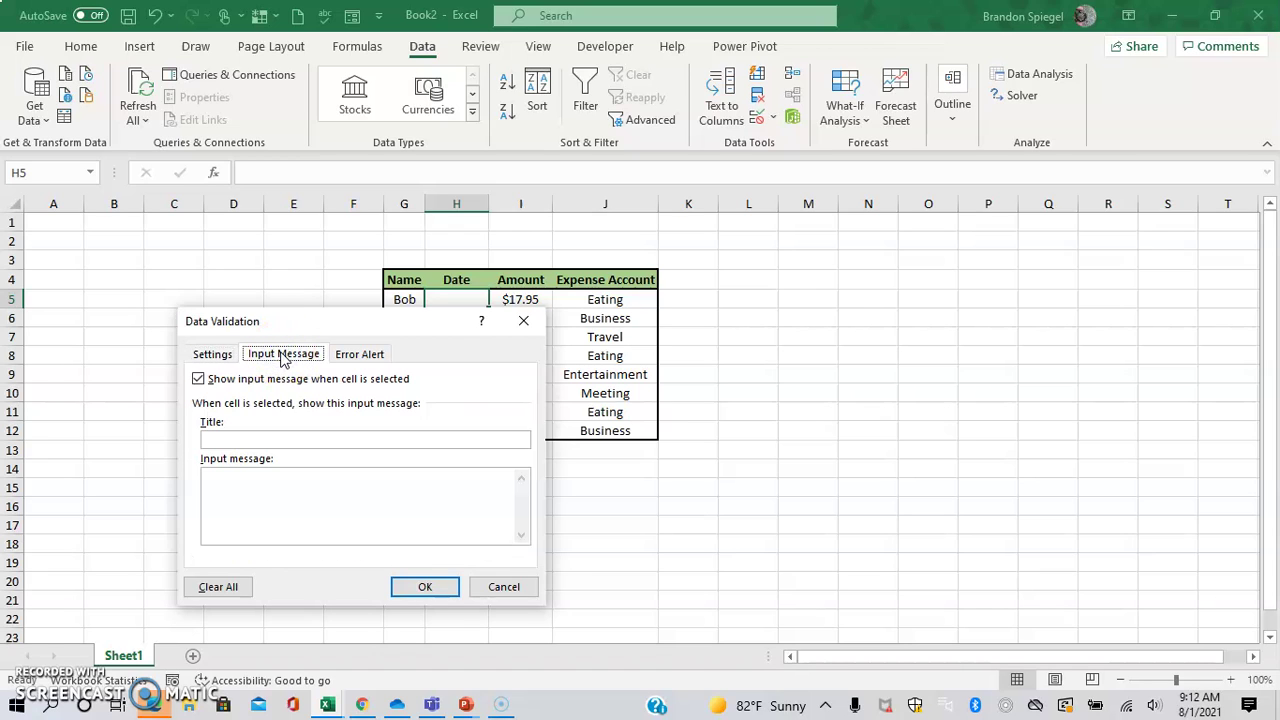
{"action": "left_click", "coordinate": [360, 355]}
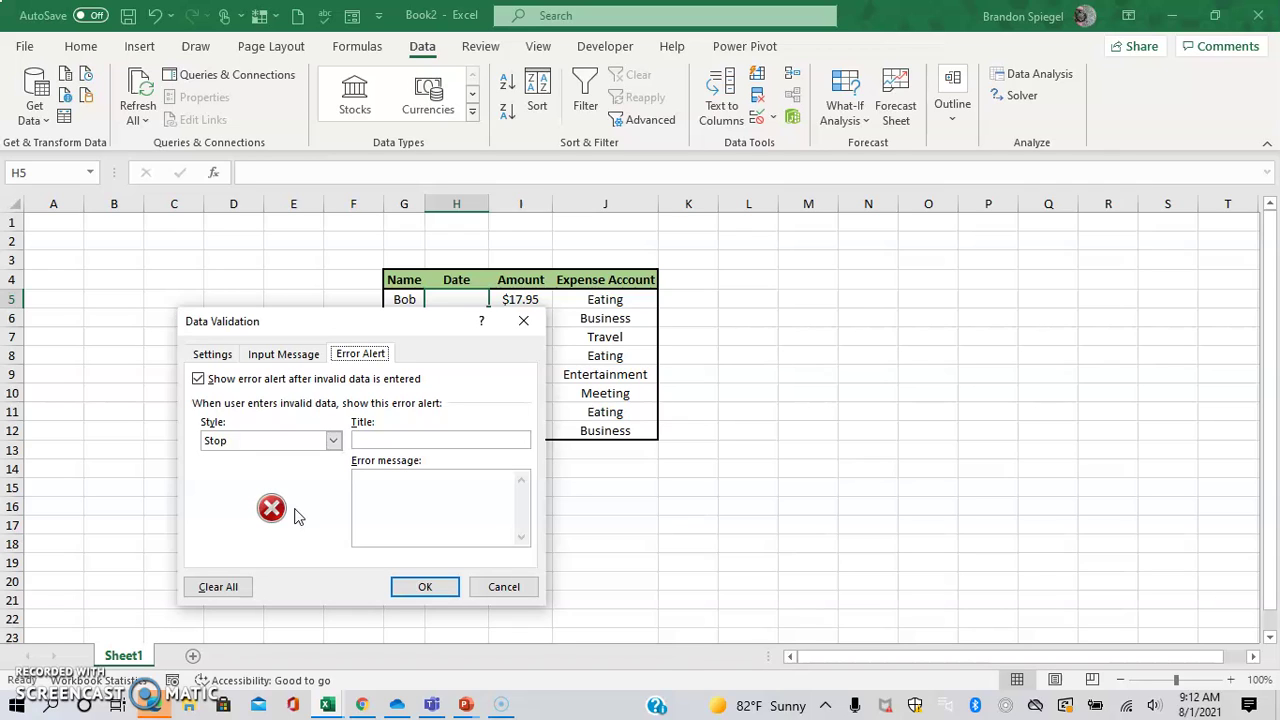
{"action": "left_click", "coordinate": [214, 355]}
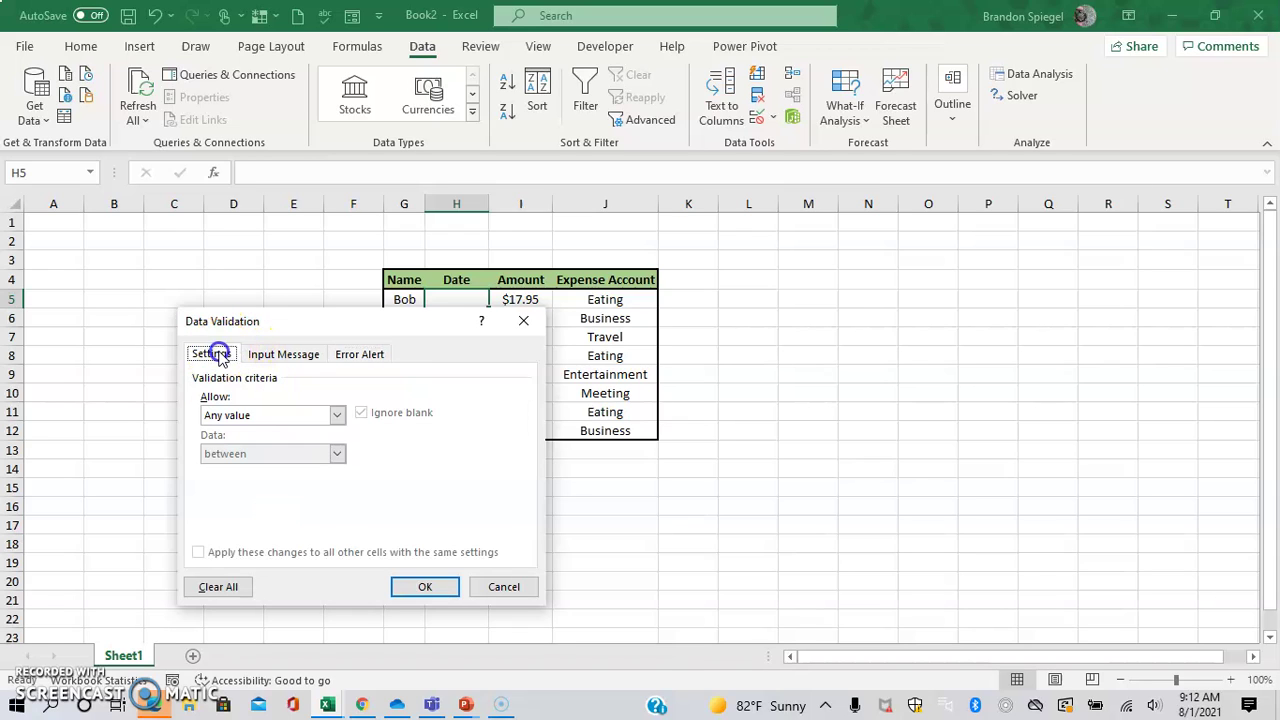
Restrict H5 to Date values greater than 1/1/2019 and apply the rule.
{"action": "left_click", "coordinate": [248, 420]}
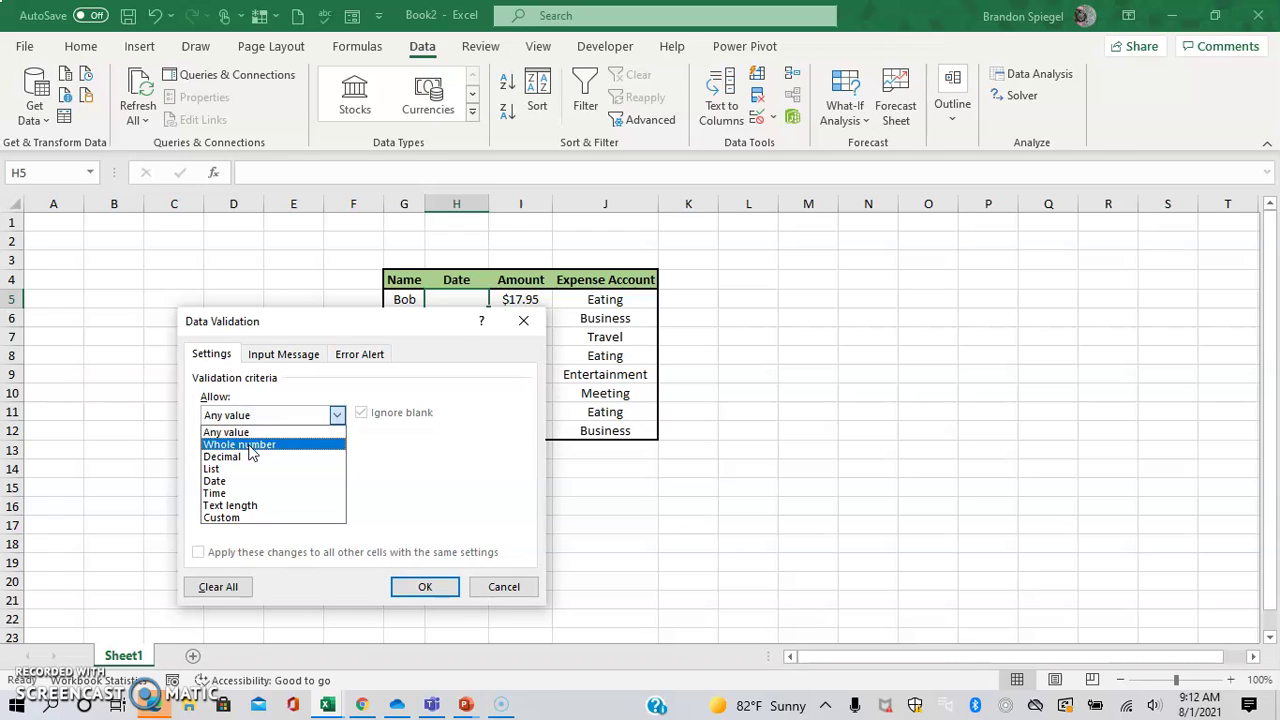
{"action": "left_click", "coordinate": [245, 492]}
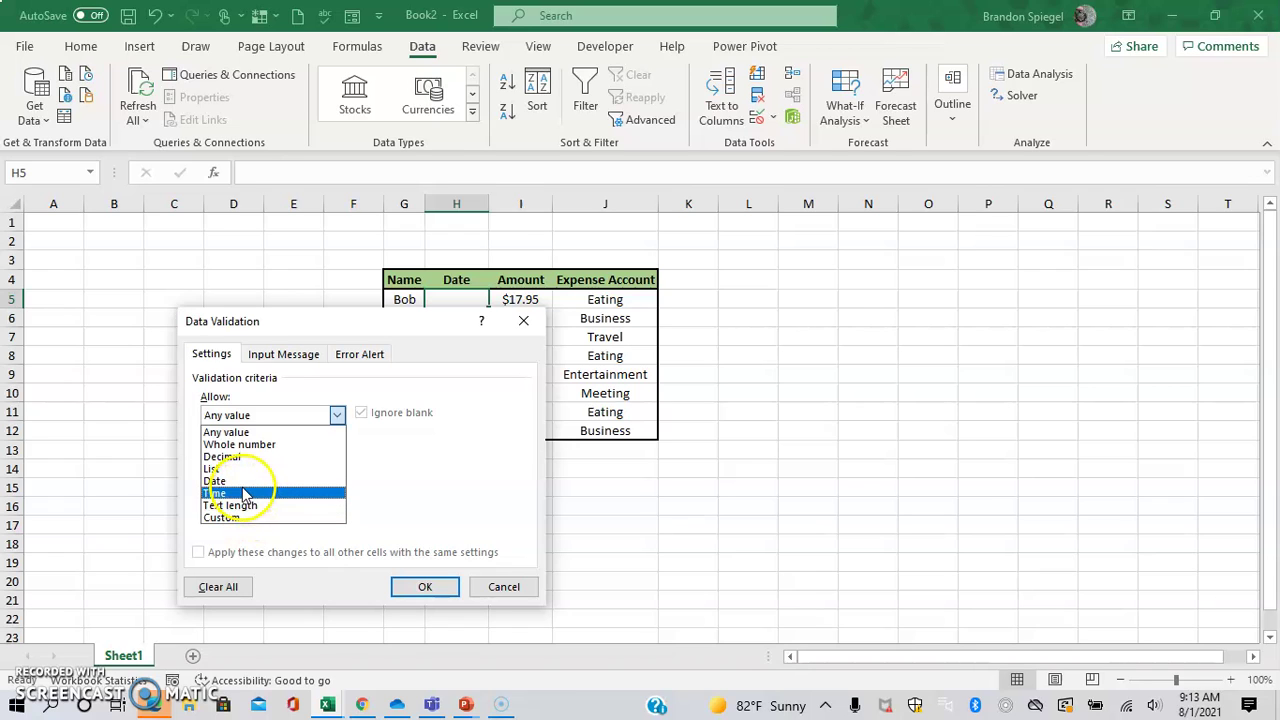
{"action": "left_click", "coordinate": [243, 481]}
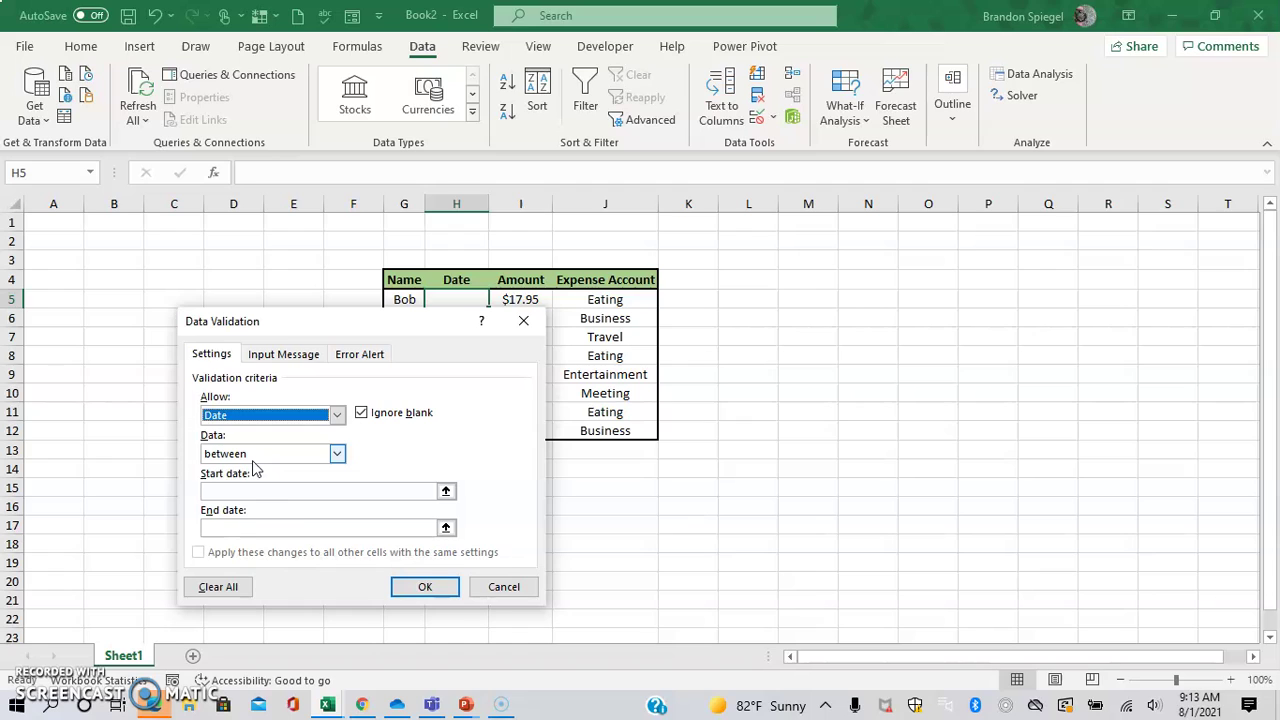
{"action": "left_click", "coordinate": [257, 455]}
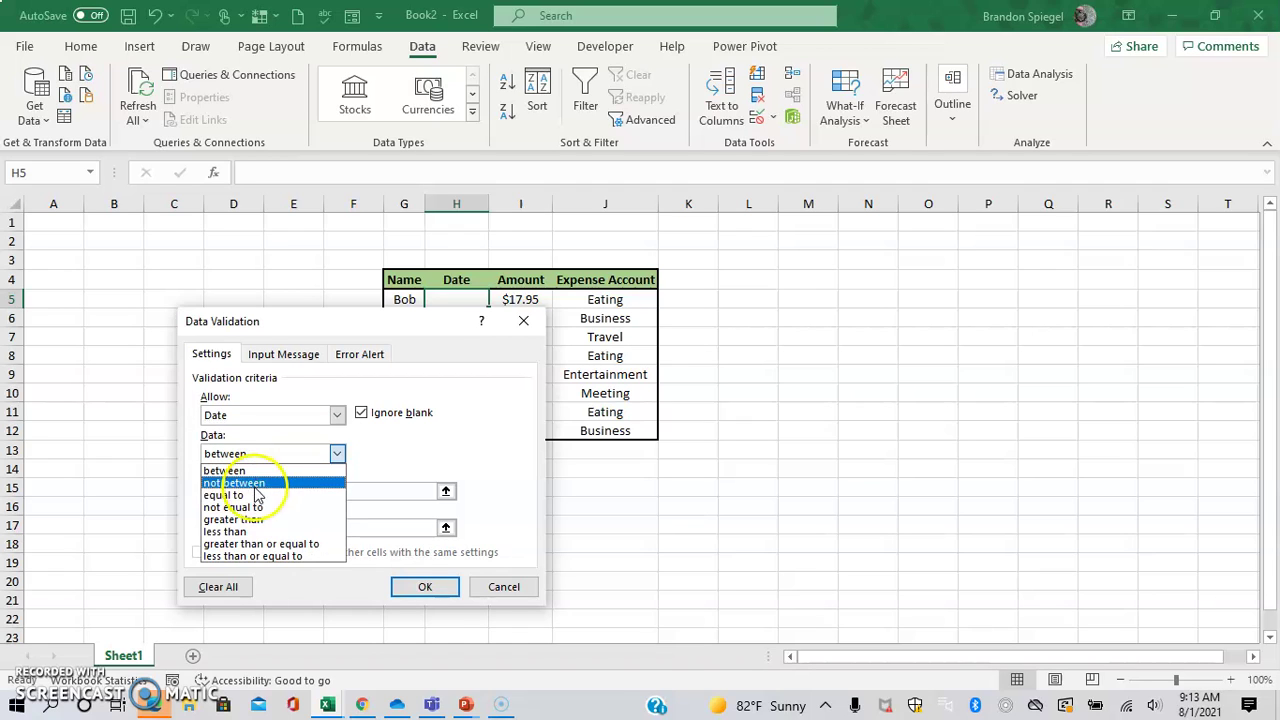
{"action": "left_click", "coordinate": [257, 507]}
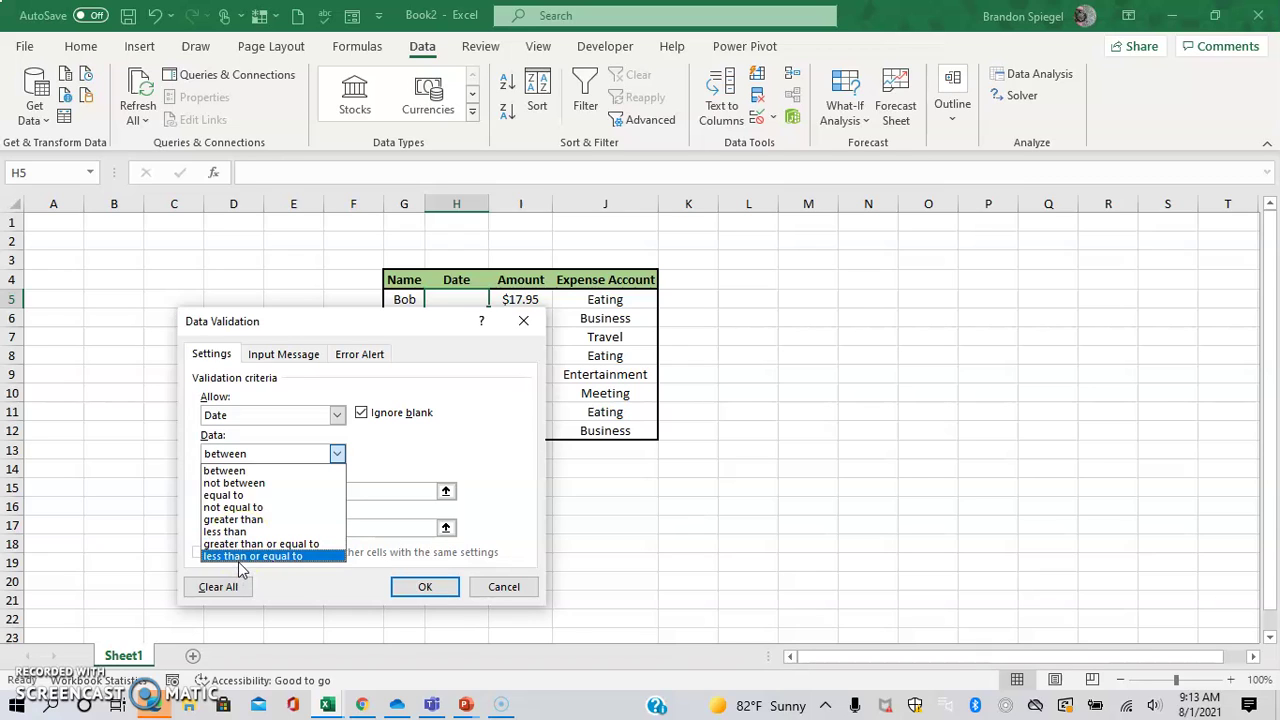
{"action": "left_click", "coordinate": [423, 463]}
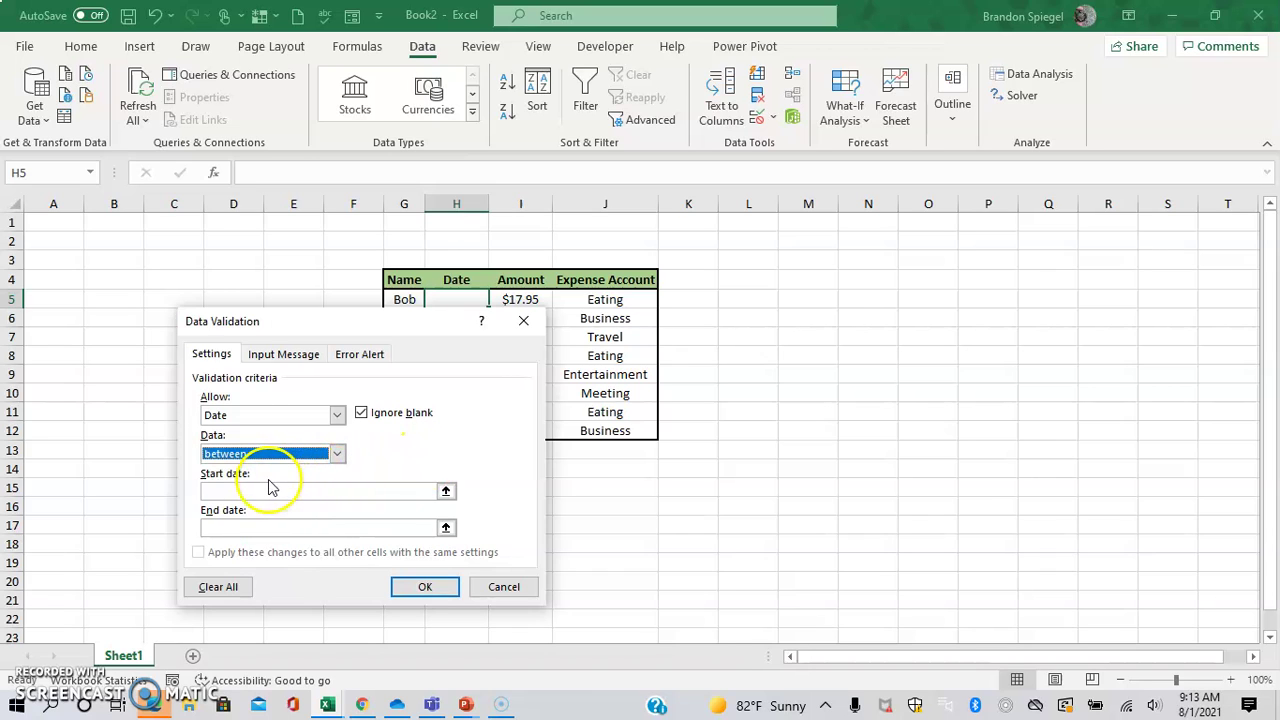
{"action": "left_click", "coordinate": [253, 454]}
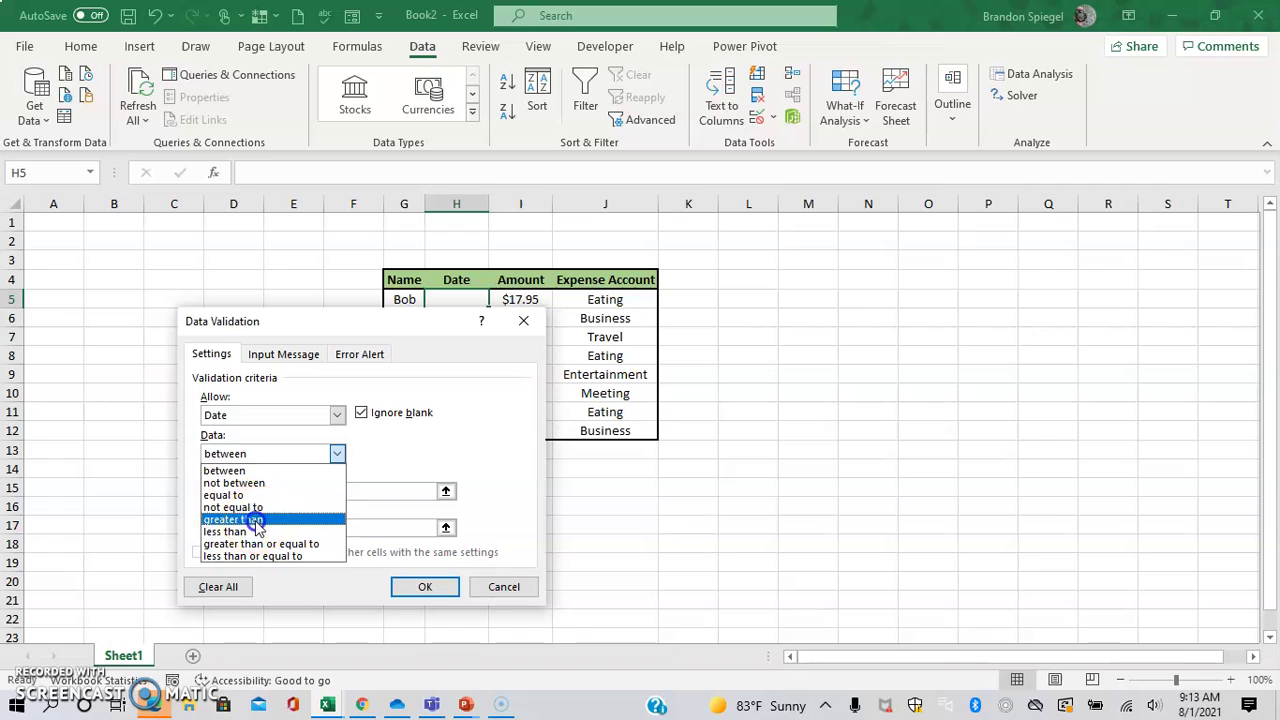
{"action": "left_click", "coordinate": [255, 520]}
{"action": "left_click", "coordinate": [230, 492]}
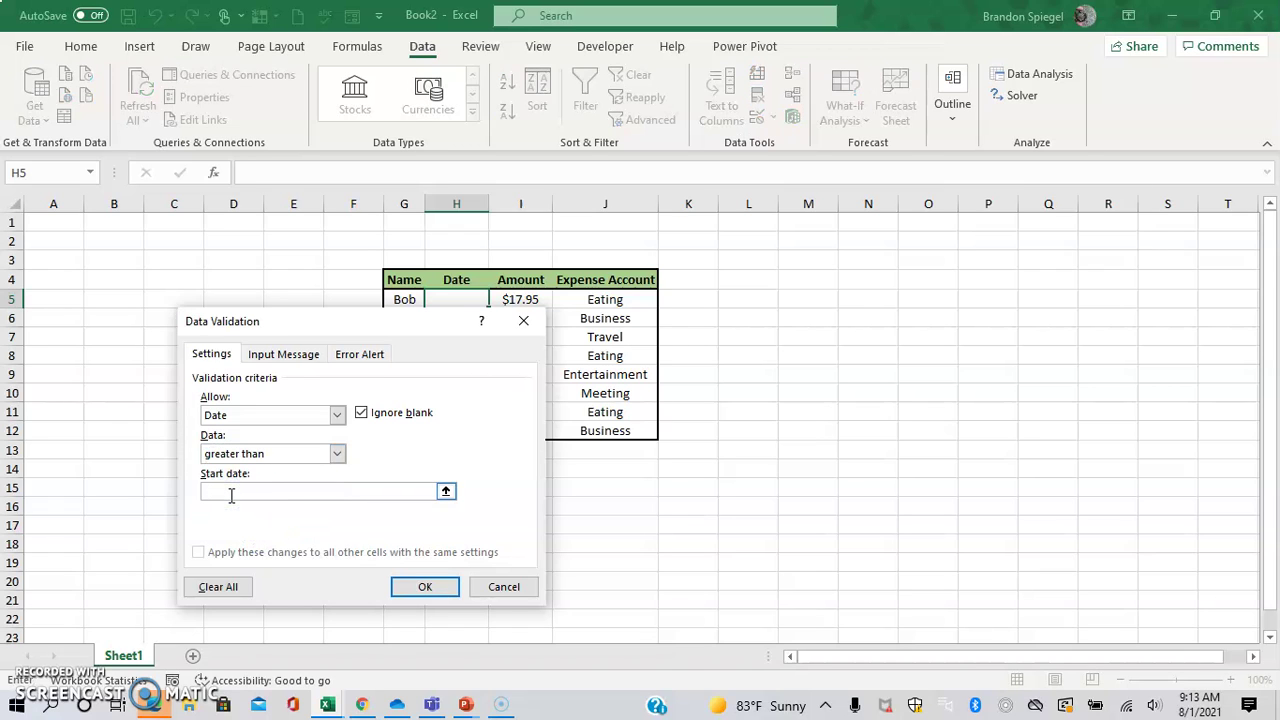
{"action": "type", "text": "1/1/2019"}
{"action": "left_click", "coordinate": [421, 589]}
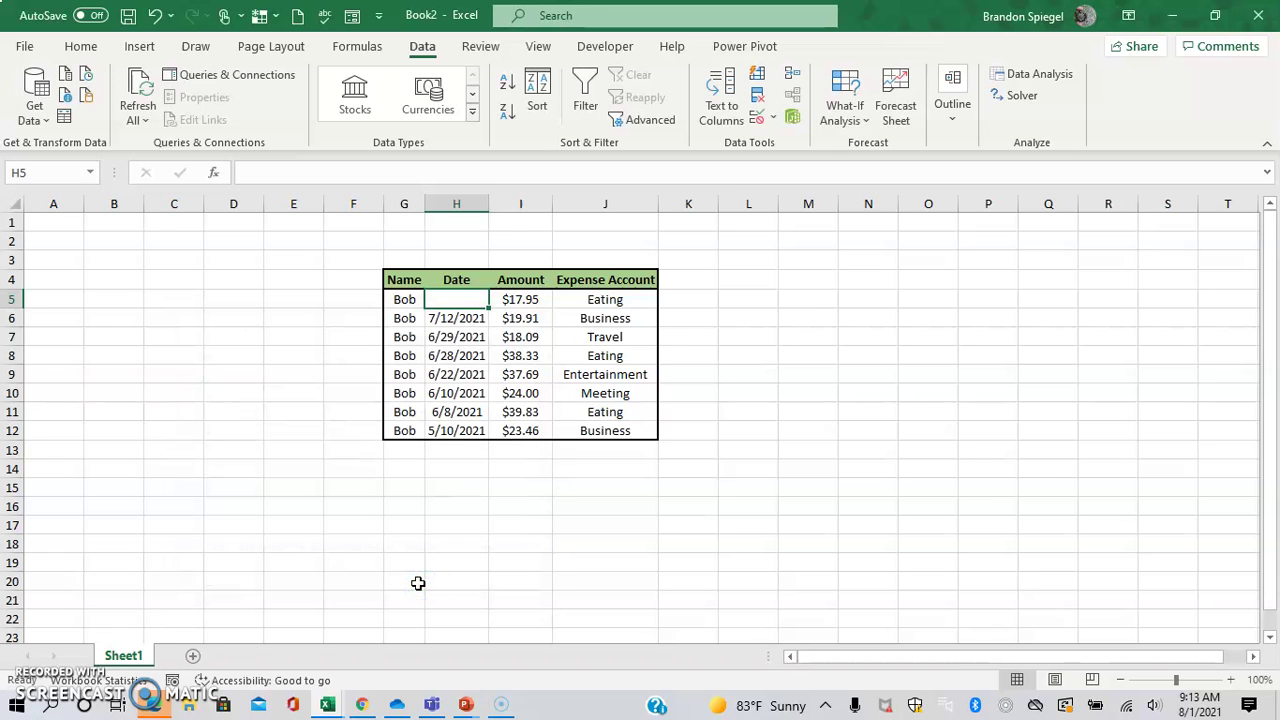
Test H5 with 1 and 1/1/2017 (both rejected), enter 1/5/2019, then clear it.
{"action": "type", "text": "1"}
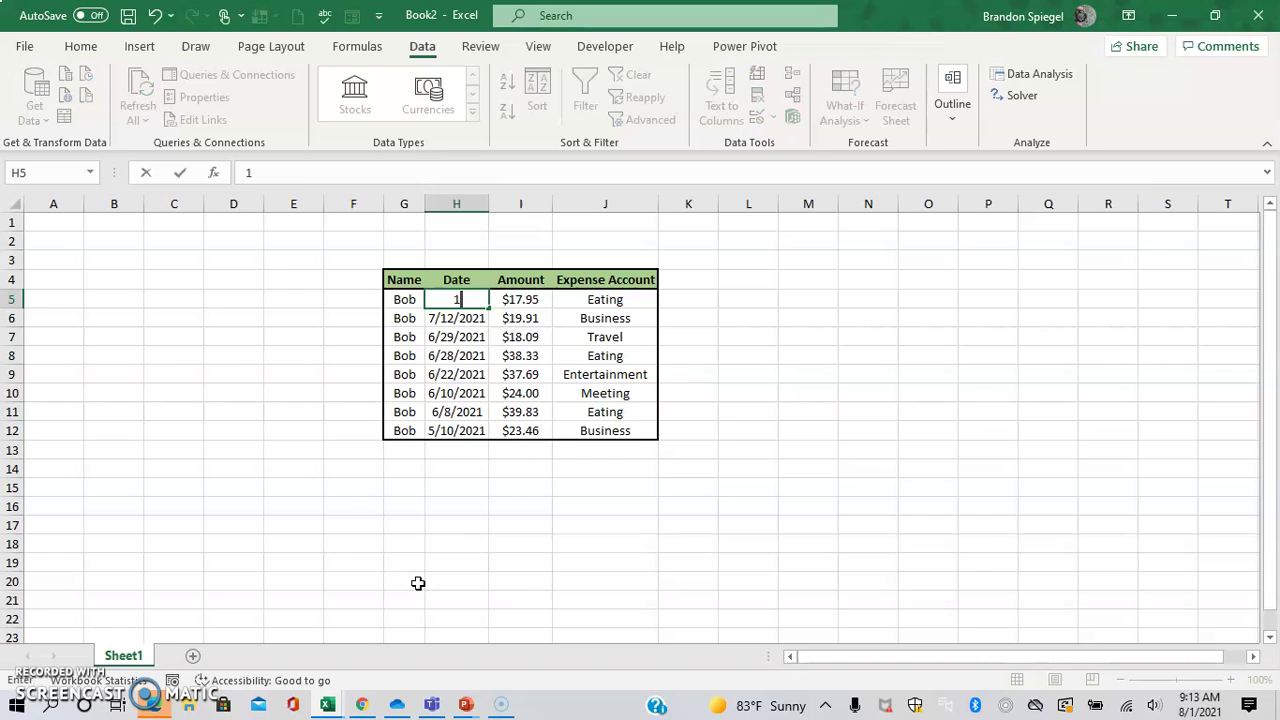
{"action": "key", "text": "Return"}
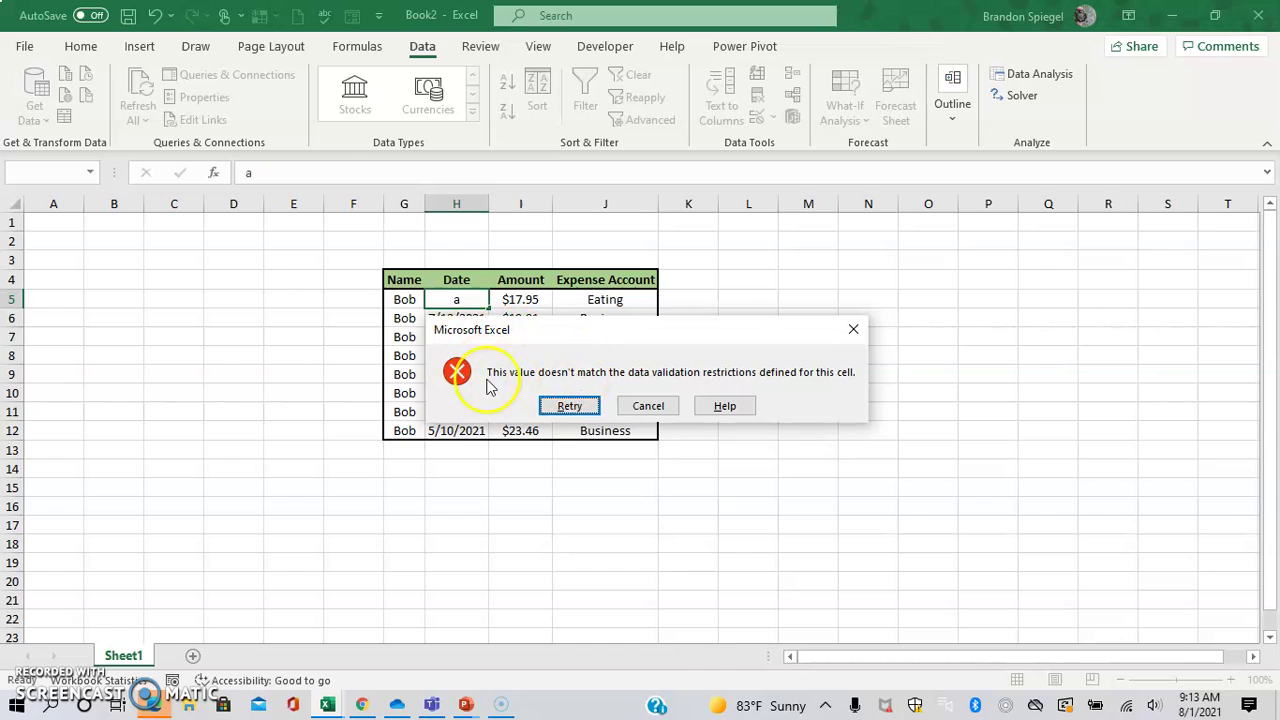
{"action": "left_click", "coordinate": [583, 413]}
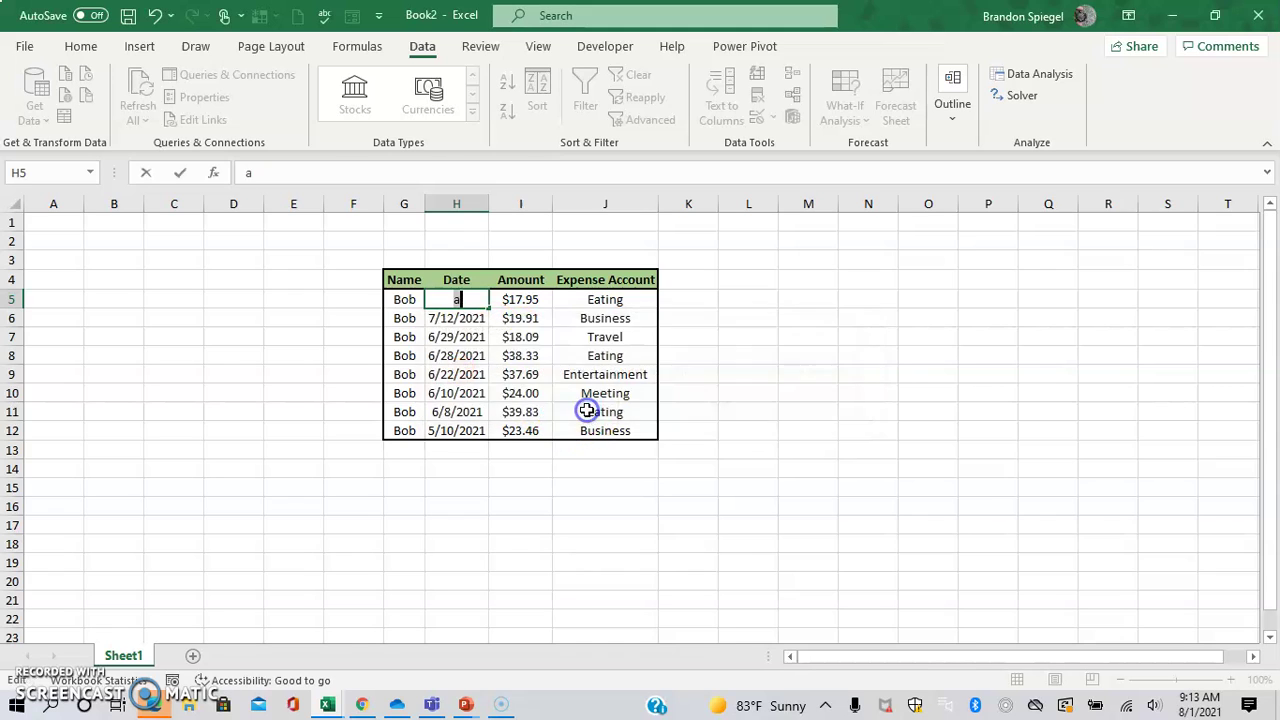
{"action": "type", "text": "1/1/2017"}
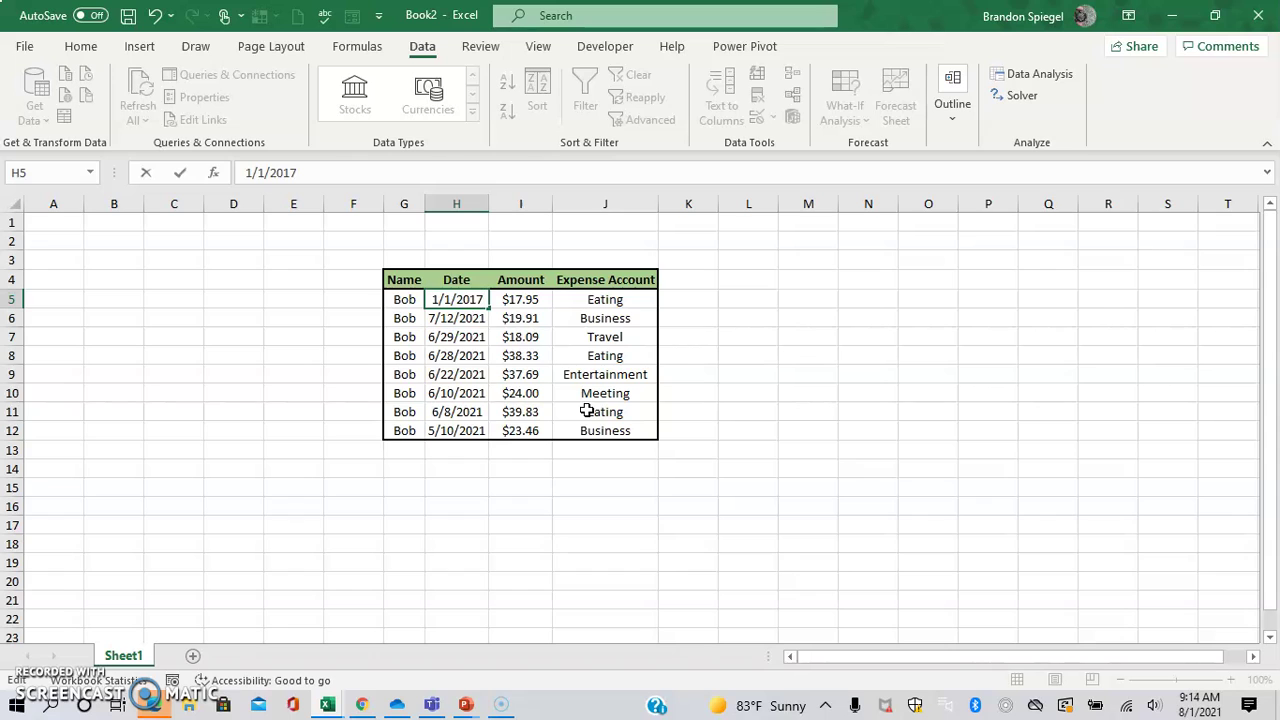
{"action": "key", "text": "Return"}
{"action": "left_click", "coordinate": [569, 406]}
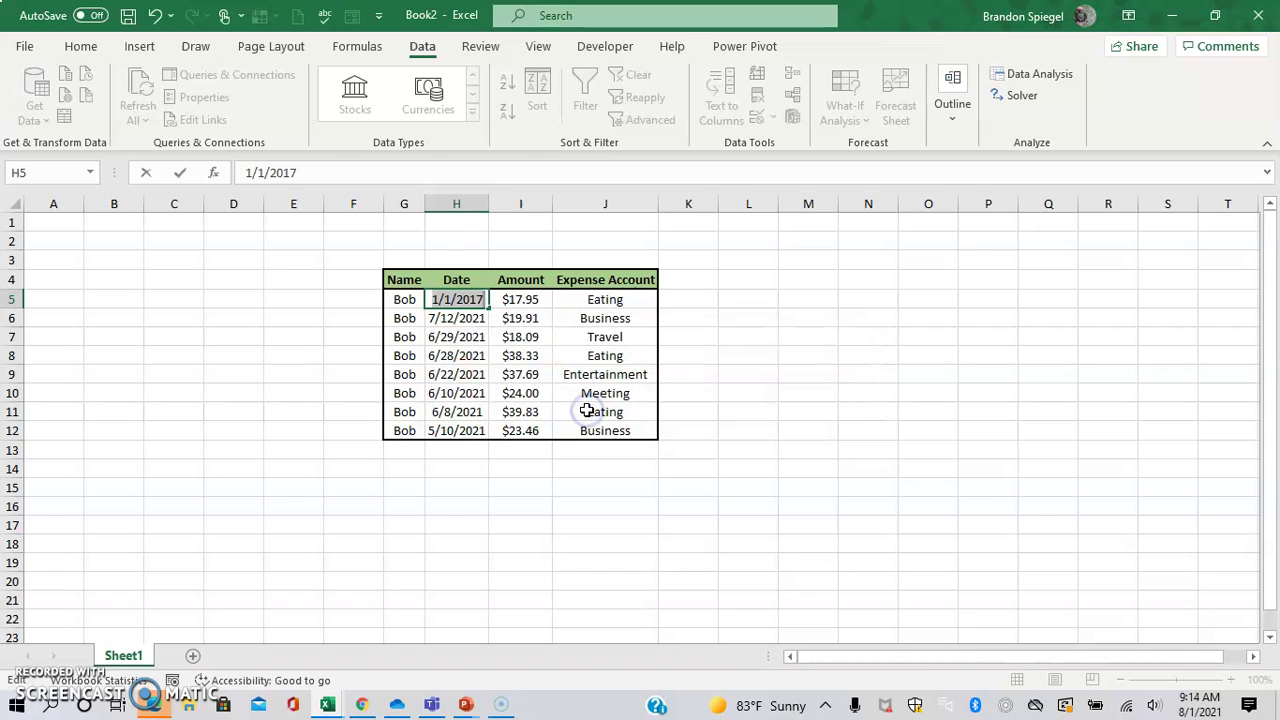
{"action": "type", "text": "1/5/2019"}
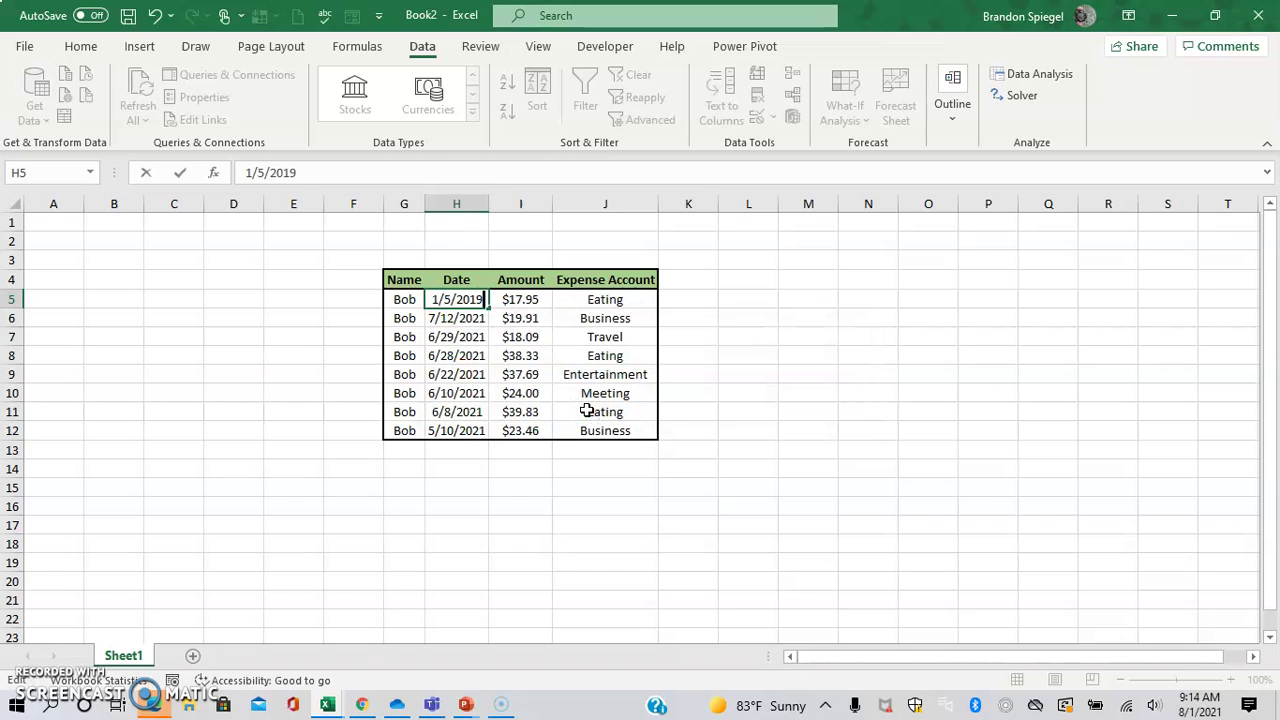
{"action": "key", "text": "Return"}
{"action": "key", "text": "Up"}
{"action": "key", "text": "Delete"}
Retry 1 in H5 until rejected, leave H5 empty, and reopen Data Validation.
{"action": "type", "text": "1"}
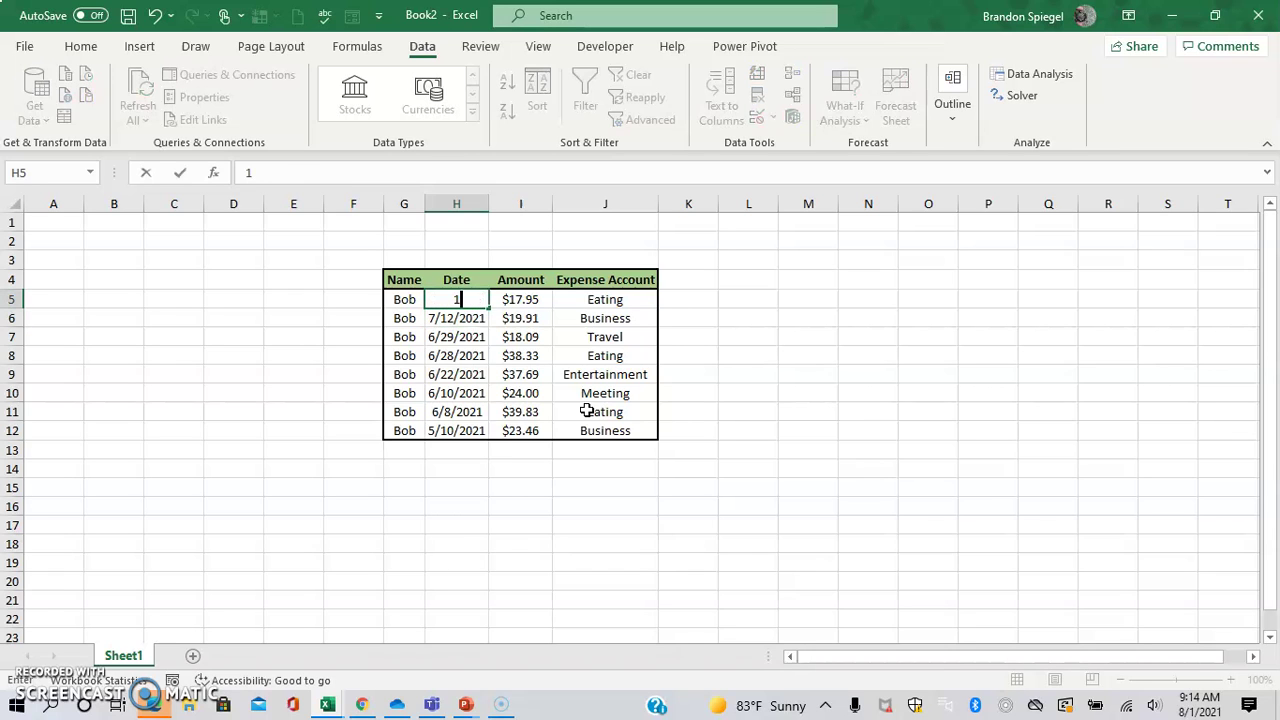
{"action": "key", "text": "Return"}
{"action": "left_click", "coordinate": [587, 411]}
{"action": "key", "text": "BackSpace"}
{"action": "type", "text": "1"}
{"action": "key", "text": "Return"}
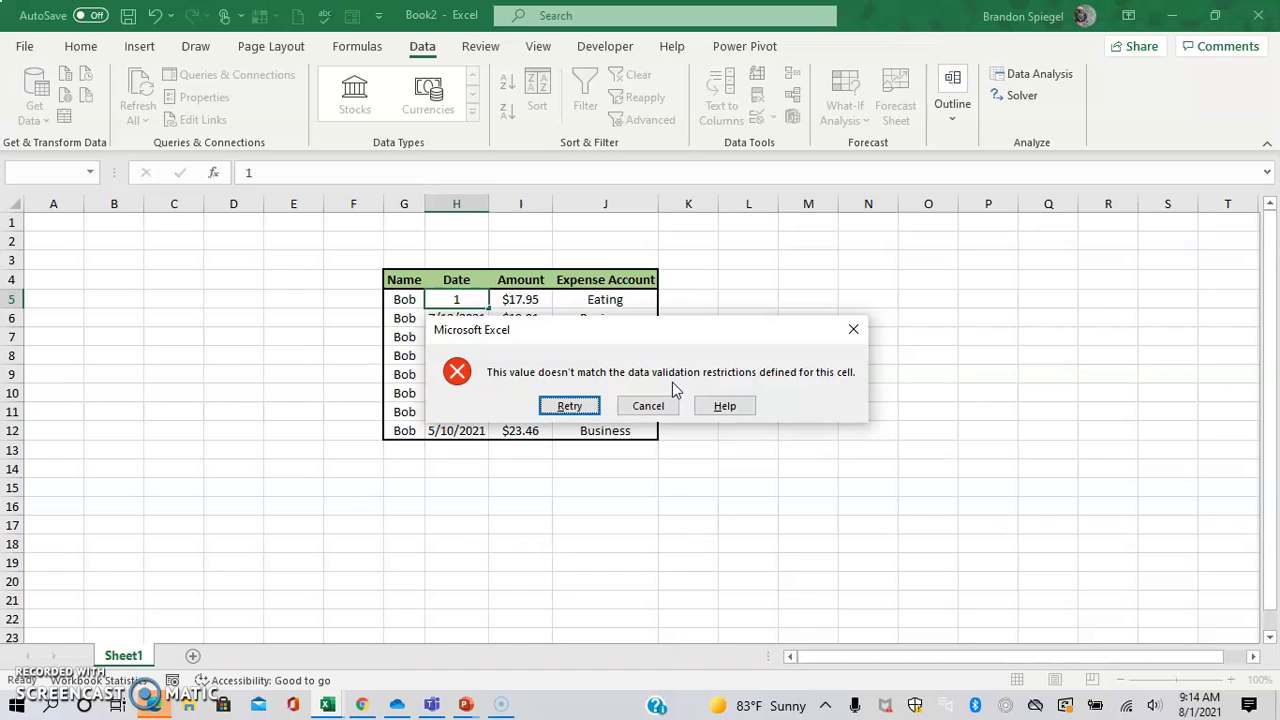
{"action": "left_click", "coordinate": [571, 404]}
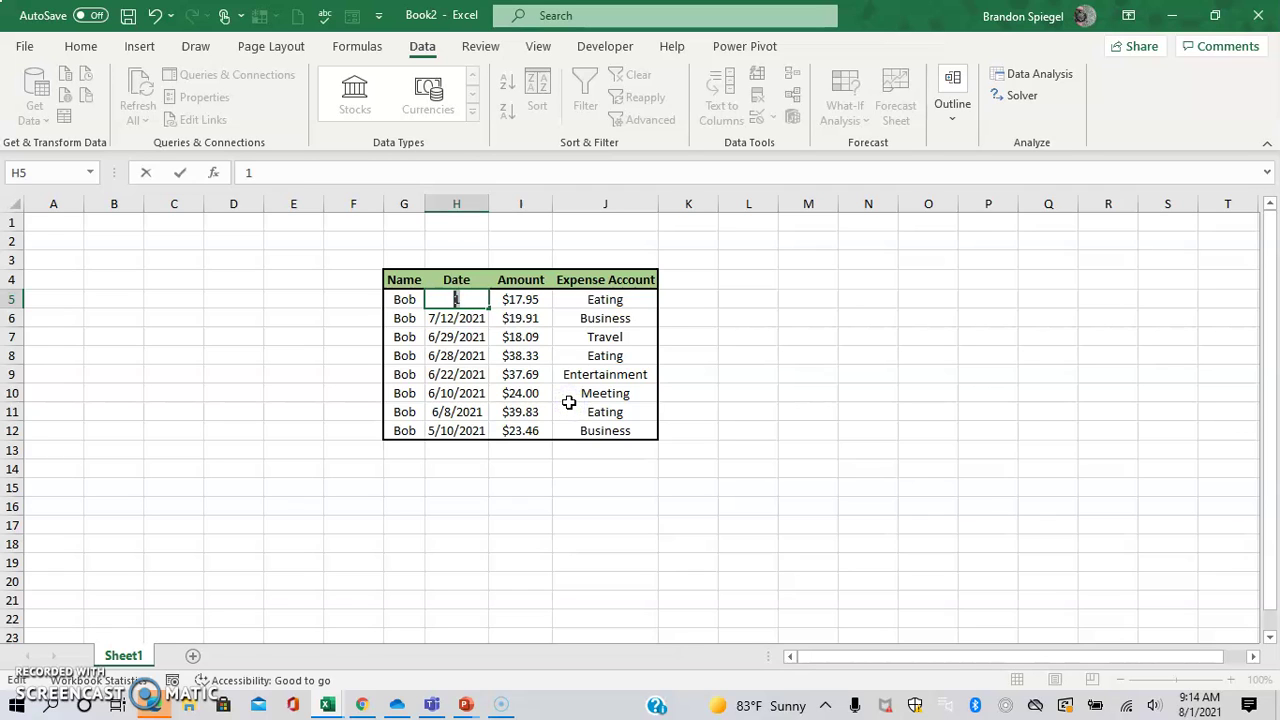
{"action": "key", "text": "Return"}
{"action": "key", "text": "Up"}
{"action": "type", "text": "1"}
{"action": "key", "text": "Return"}
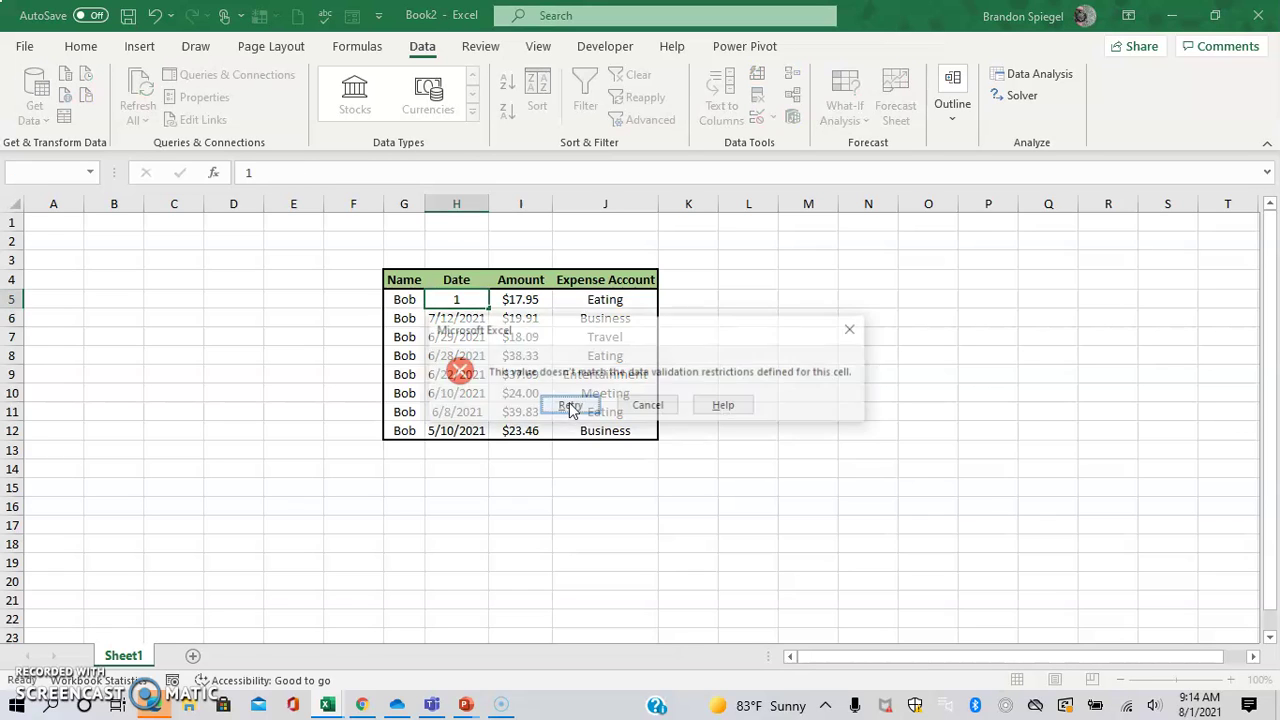
{"action": "left_click", "coordinate": [568, 404]}
{"action": "key", "text": "BackSpace"}
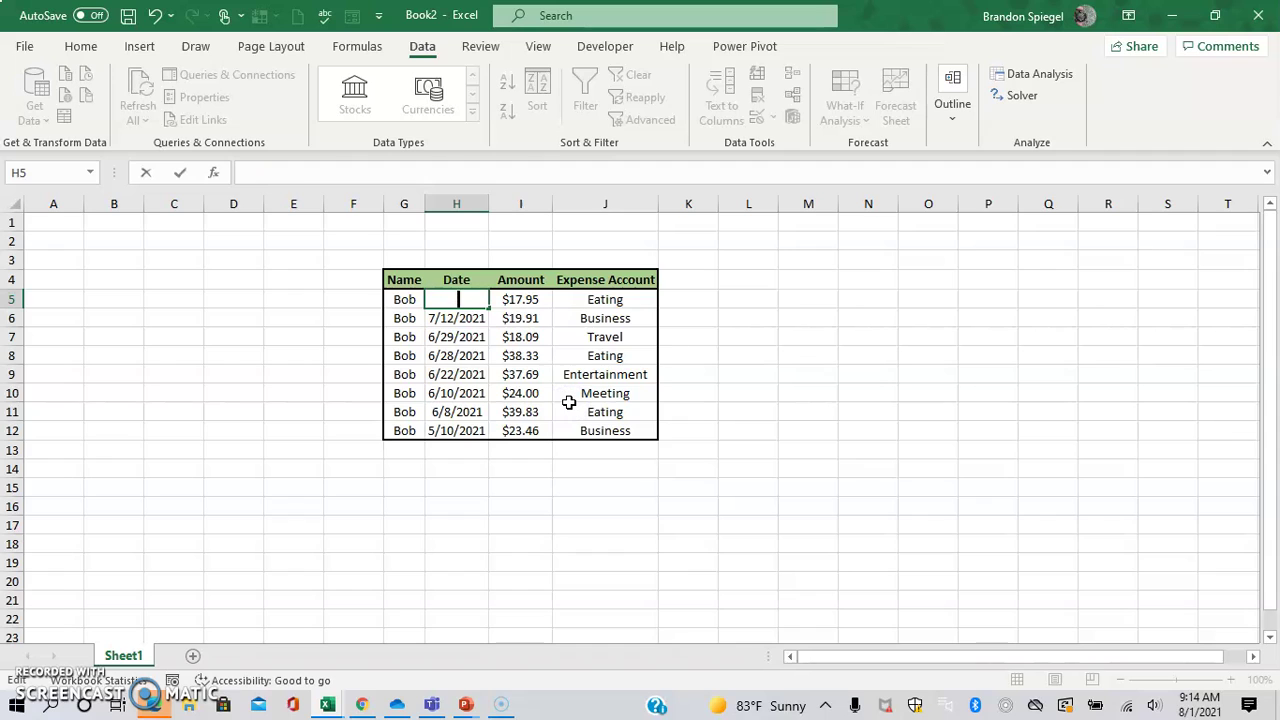
{"action": "left_click", "coordinate": [477, 340]}
{"action": "key", "text": "Up"}
{"action": "key", "text": "Up"}
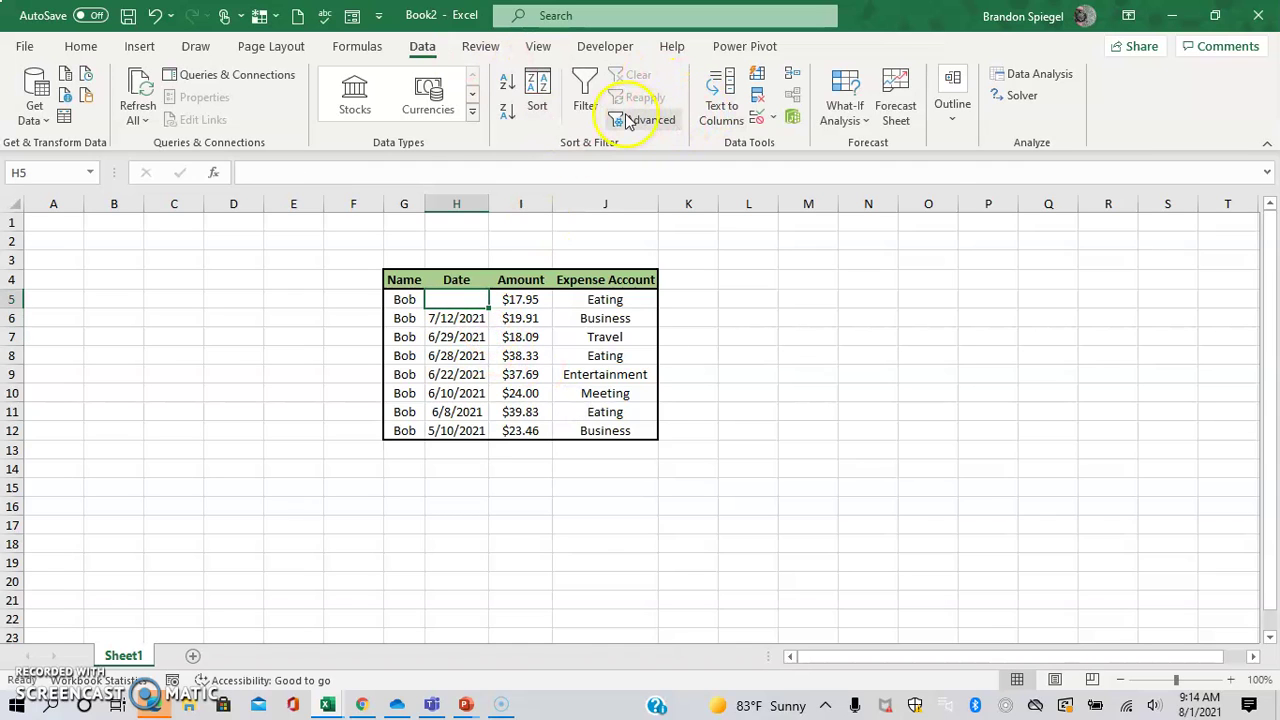
{"action": "left_click", "coordinate": [770, 118]}
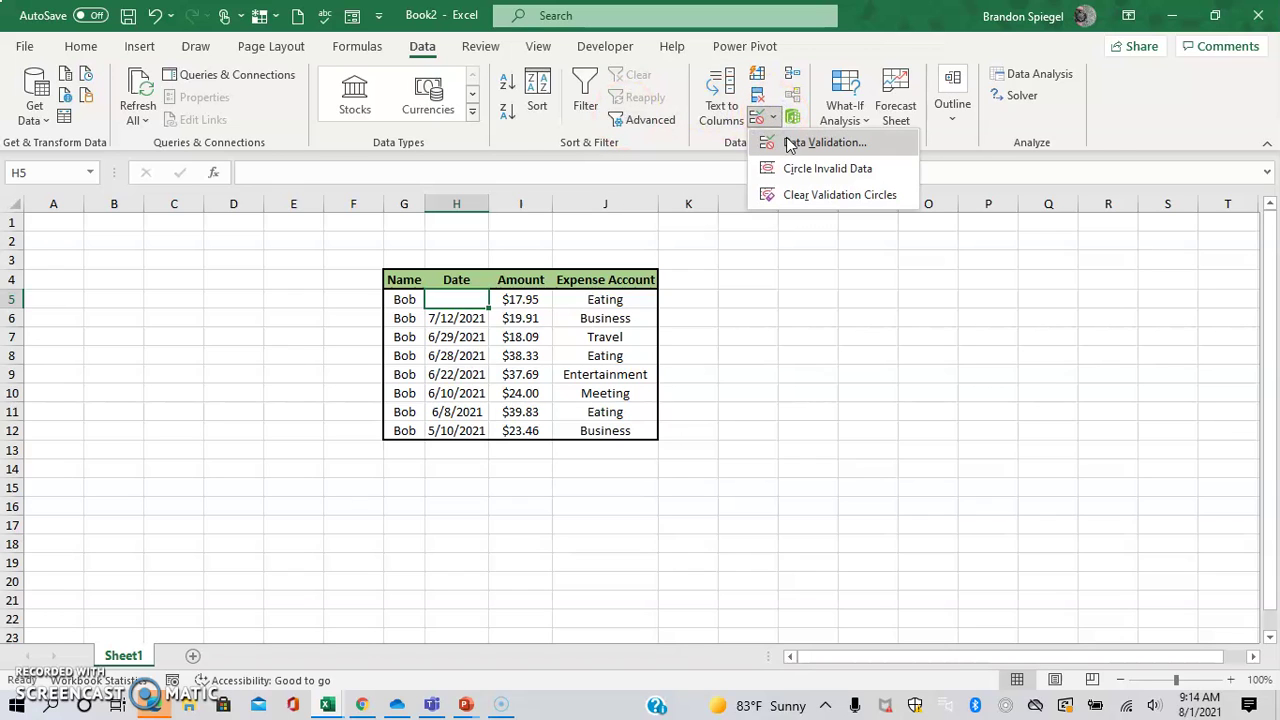
Change H5's error alert style from Stop to Information.
{"action": "left_click", "coordinate": [790, 143]}
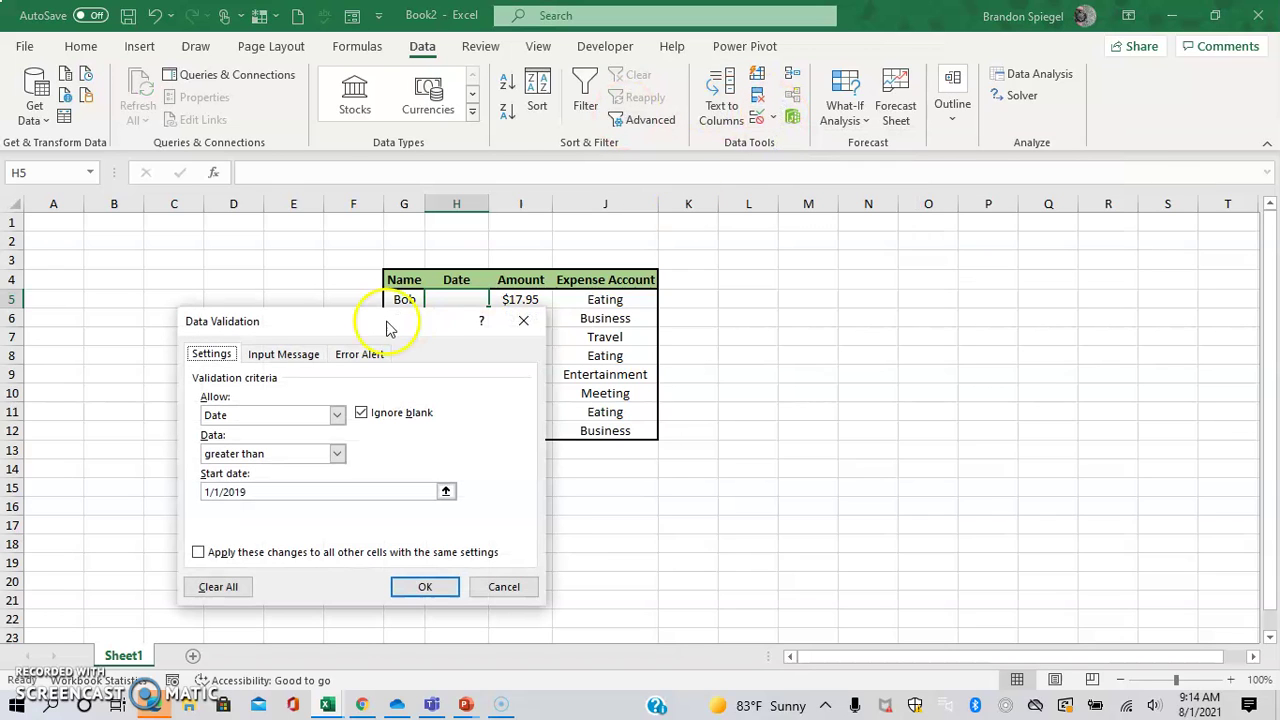
{"action": "left_click", "coordinate": [365, 353]}
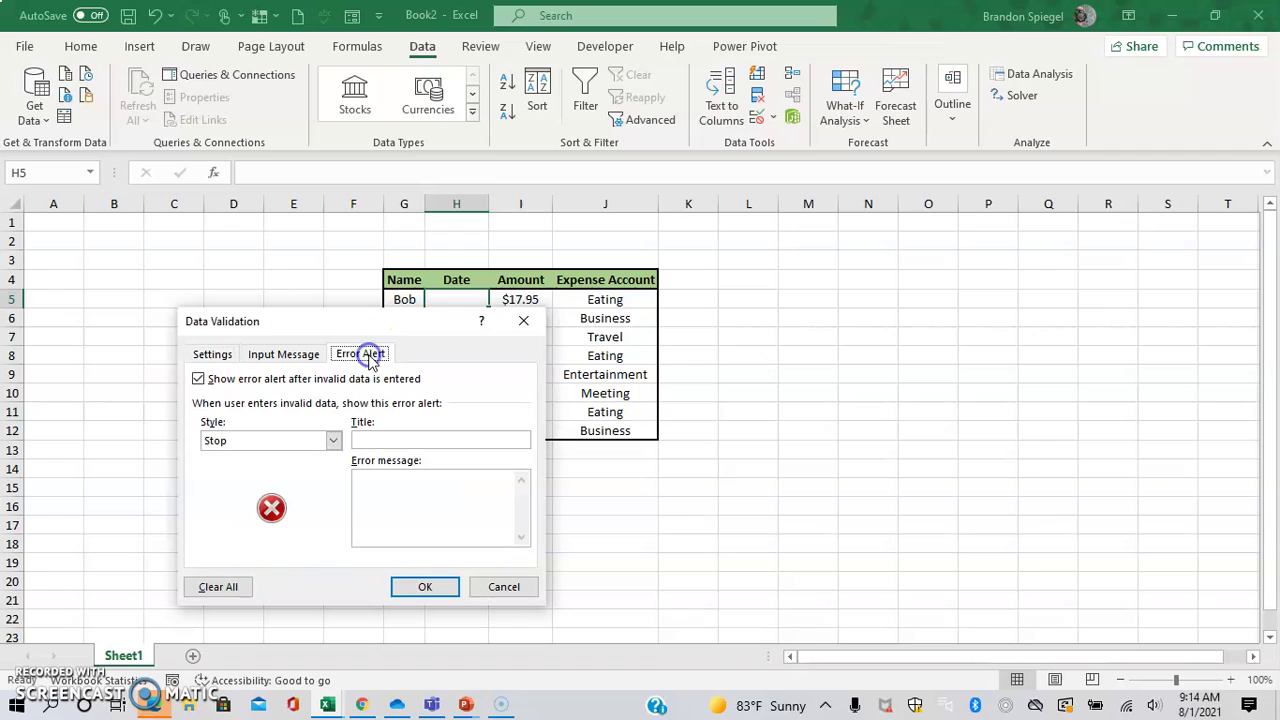
{"action": "left_click", "coordinate": [297, 447]}
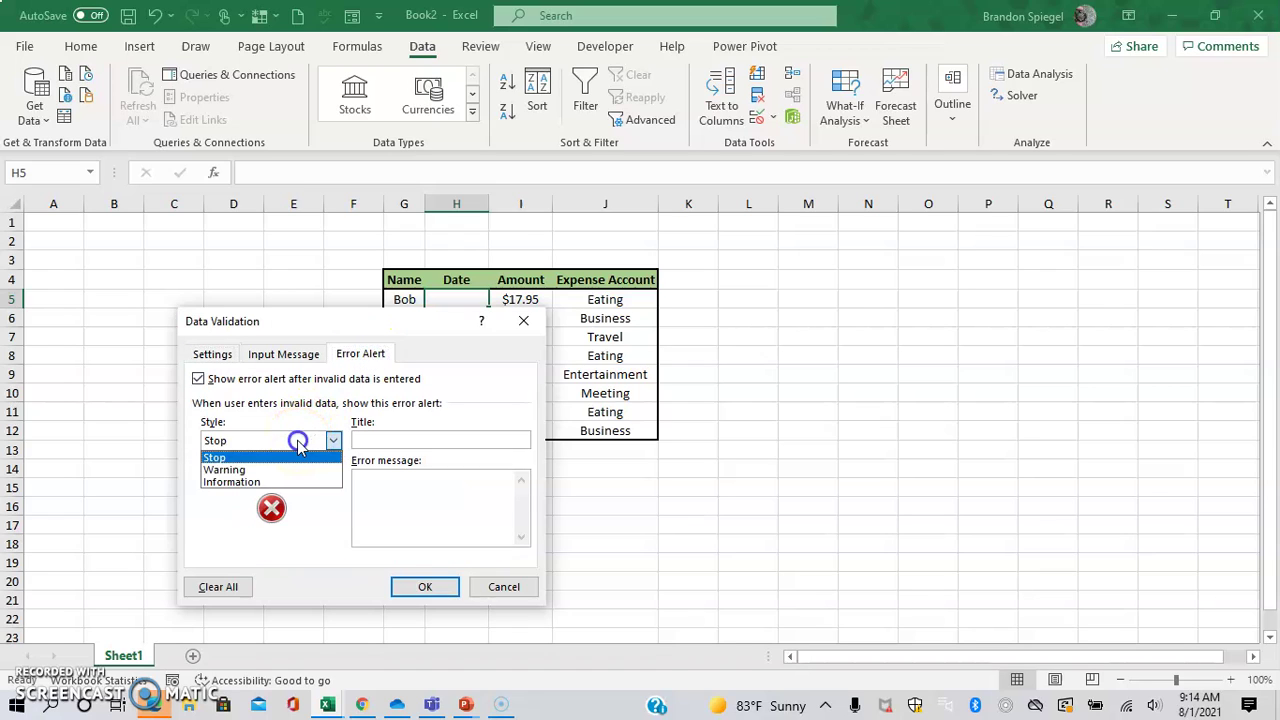
{"action": "left_click", "coordinate": [295, 472]}
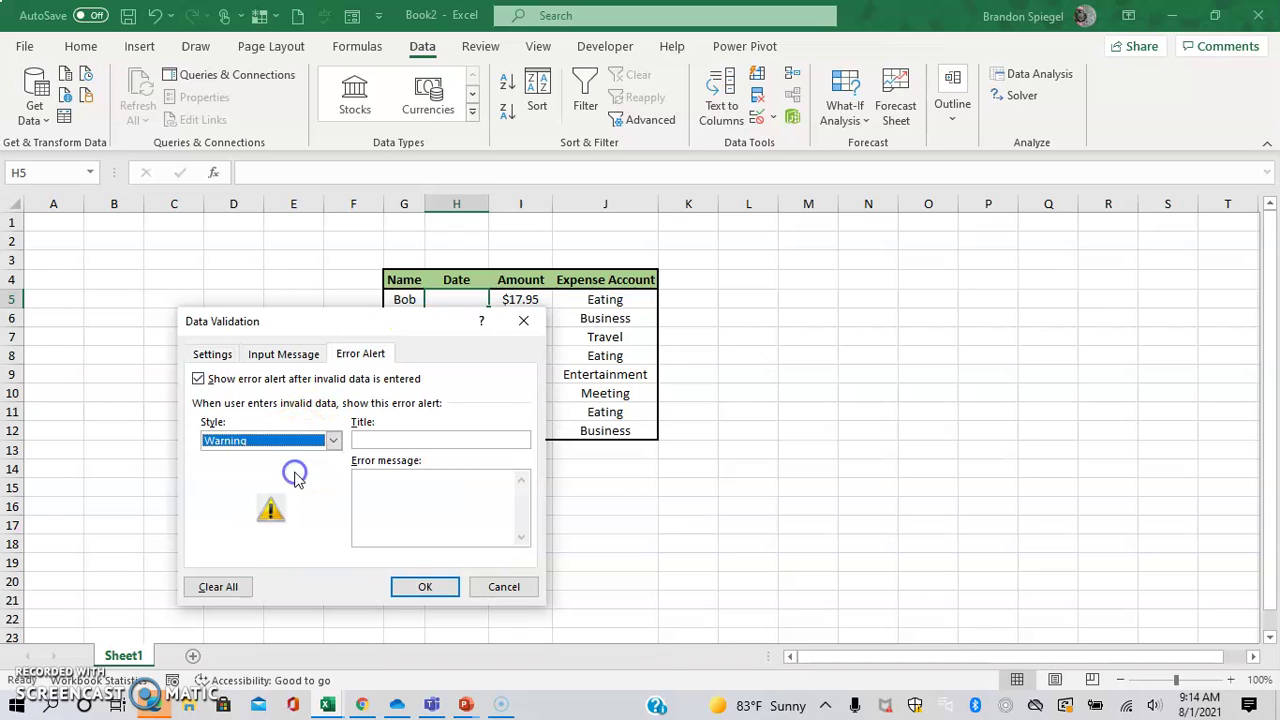
{"action": "left_click", "coordinate": [280, 441]}
{"action": "left_click", "coordinate": [277, 456]}
{"action": "left_click", "coordinate": [270, 441]}
{"action": "left_click", "coordinate": [257, 468]}
{"action": "left_click", "coordinate": [240, 441]}
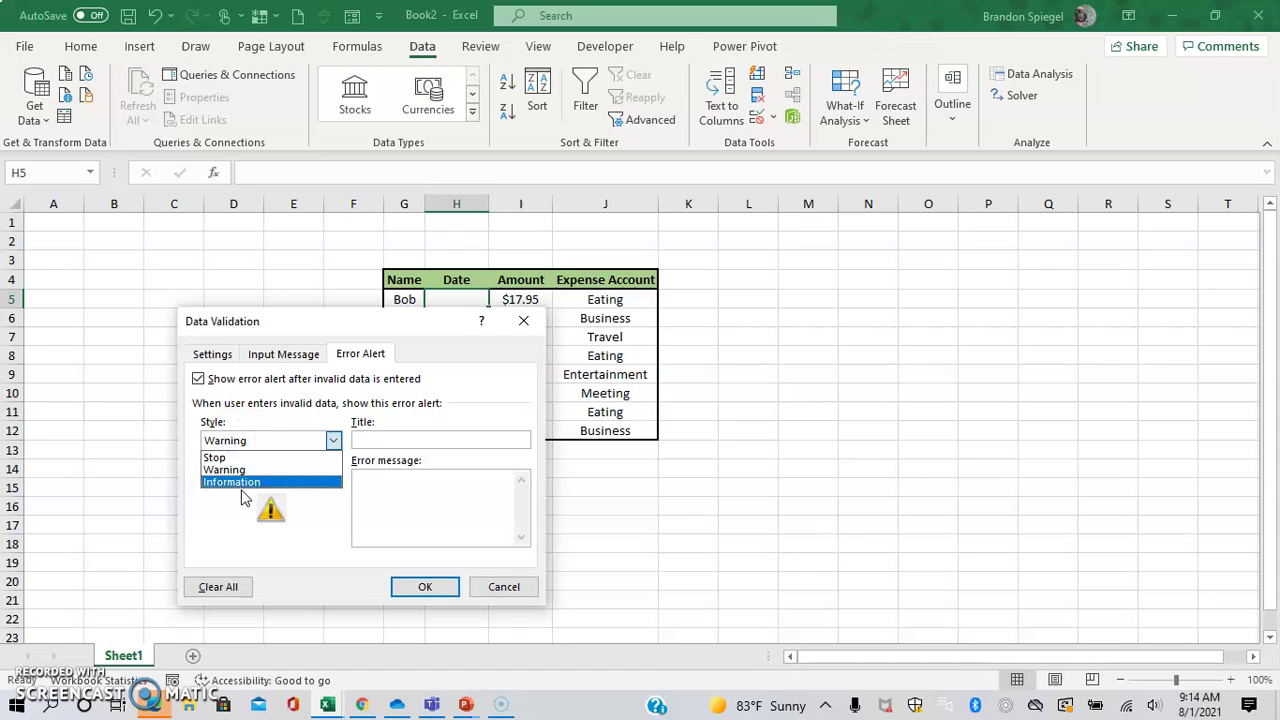
{"action": "left_click", "coordinate": [241, 472]}
{"action": "left_click", "coordinate": [240, 441]}
{"action": "left_click", "coordinate": [245, 482]}
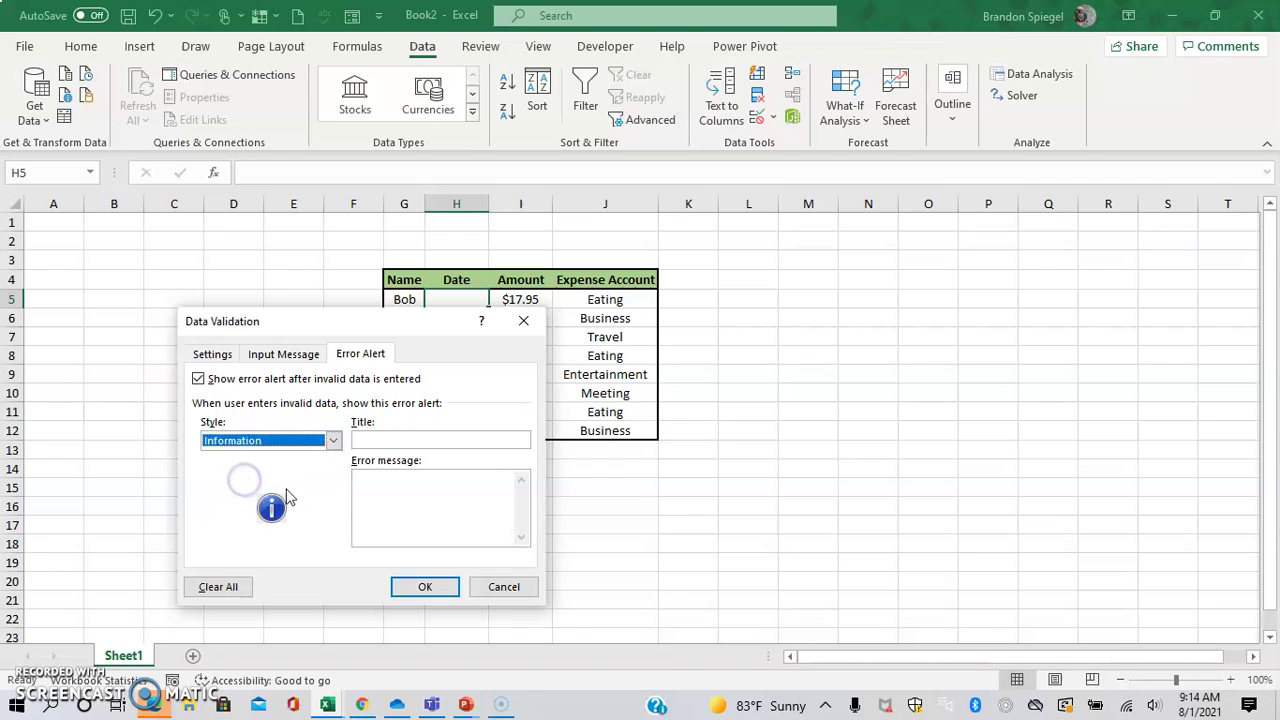
{"action": "left_click", "coordinate": [443, 438]}
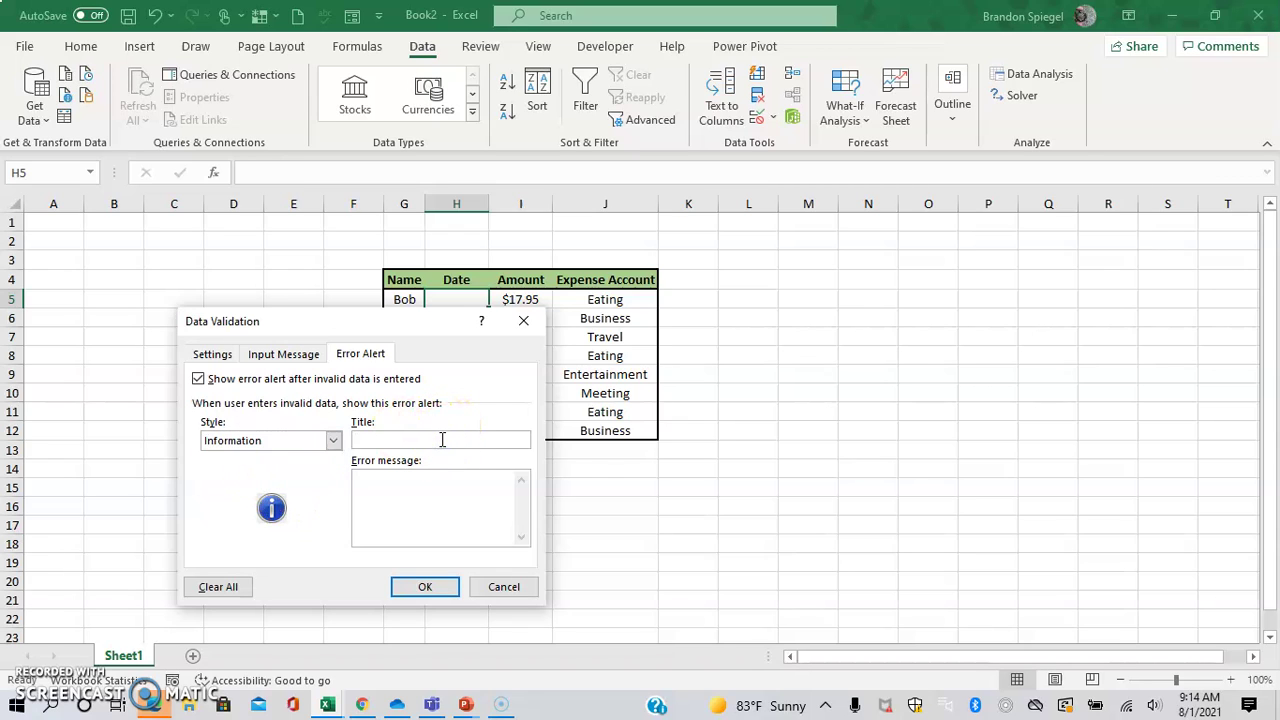
Title the alert 'Please enter a date' with message 'Please enter a date after 1/1/2019'.
{"action": "type", "text": "Please enter a date"}
{"action": "key", "text": "Tab"}
{"action": "type", "text": "Please"}
{"action": "left_click_drag", "start_coordinate": [443, 440], "coordinate": [328, 440]}
{"action": "left_click", "coordinate": [471, 524]}
{"action": "left_click", "coordinate": [437, 497]}
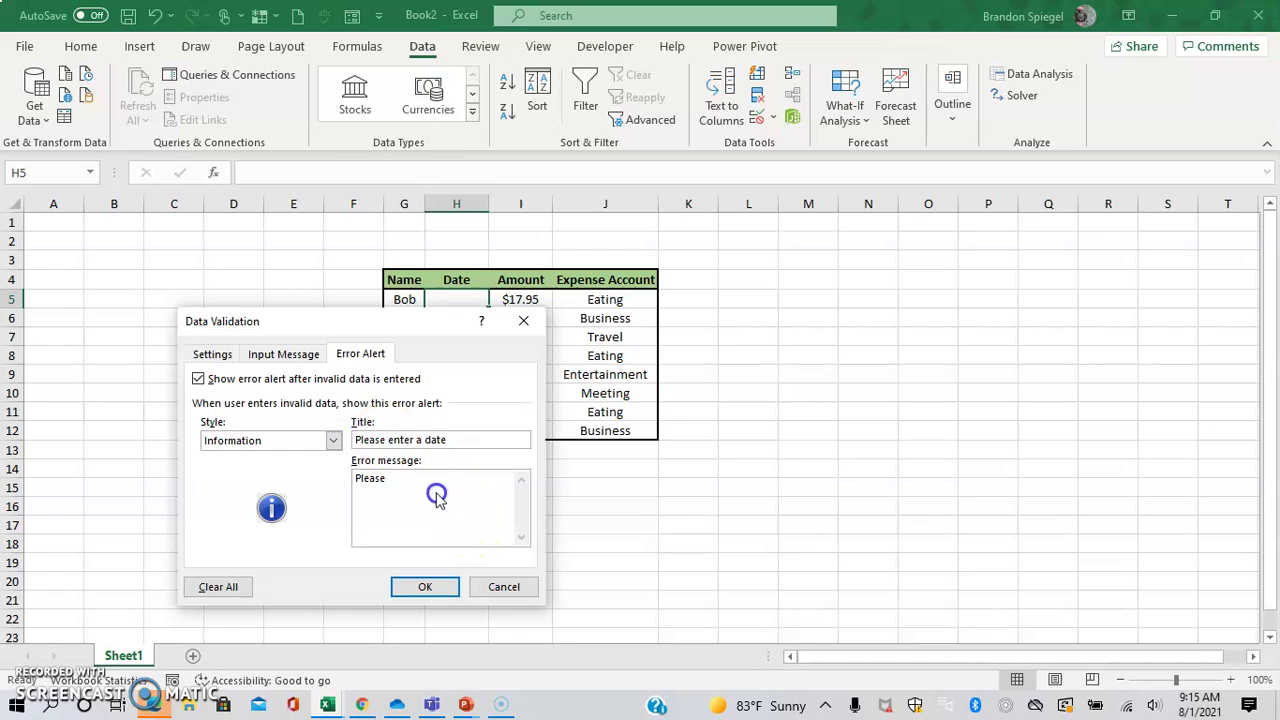
{"action": "type", "text": "Please "}
{"action": "type", "text": "enter a "}
{"action": "type", "text": "day"}
{"action": "type", "text": "e after 1/1/2019"}
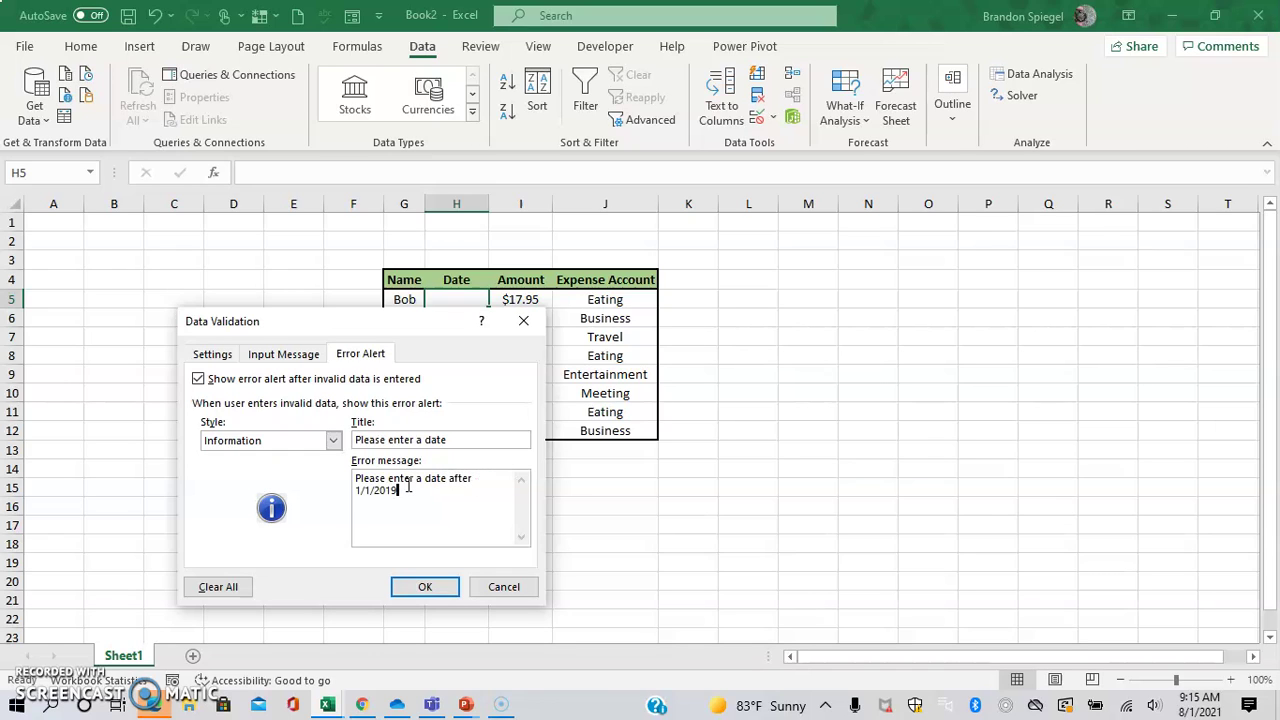
{"action": "key", "text": "Return"}
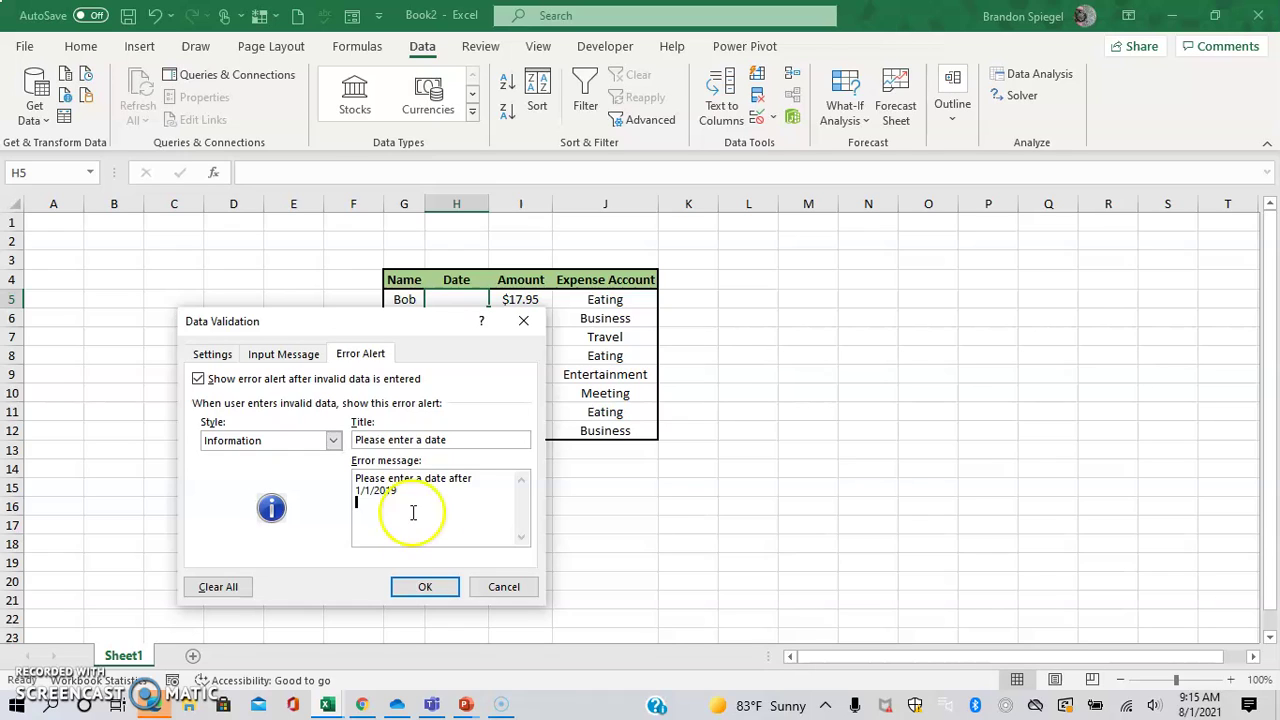
Apply the rule, then test H5 with 1/1/2017 and 1/1/2018, acknowledging each Information alert.
{"action": "left_click", "coordinate": [424, 589]}
{"action": "key", "text": "Up"}
{"action": "key", "text": "Down"}
{"action": "type", "text": "1"}
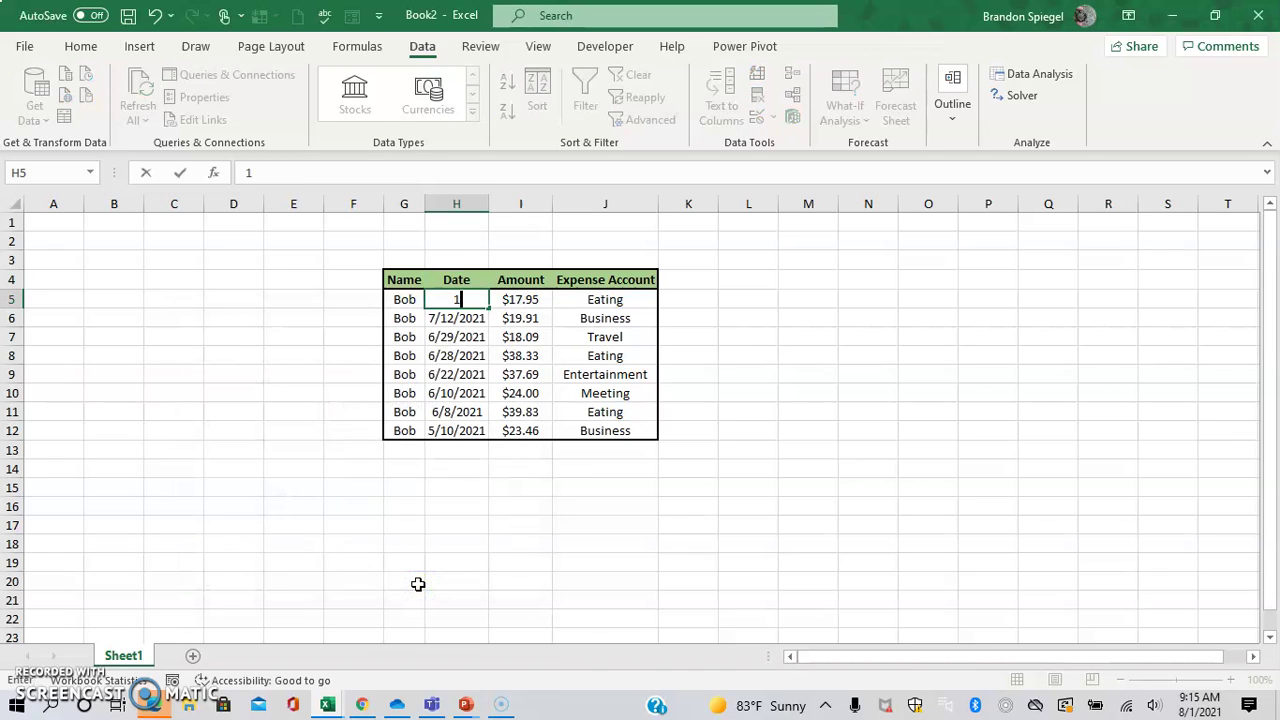
{"action": "type", "text": "/1/2"}
{"action": "key", "text": "BackSpace"}
{"action": "type", "text": "2017"}
{"action": "key", "text": "Return"}
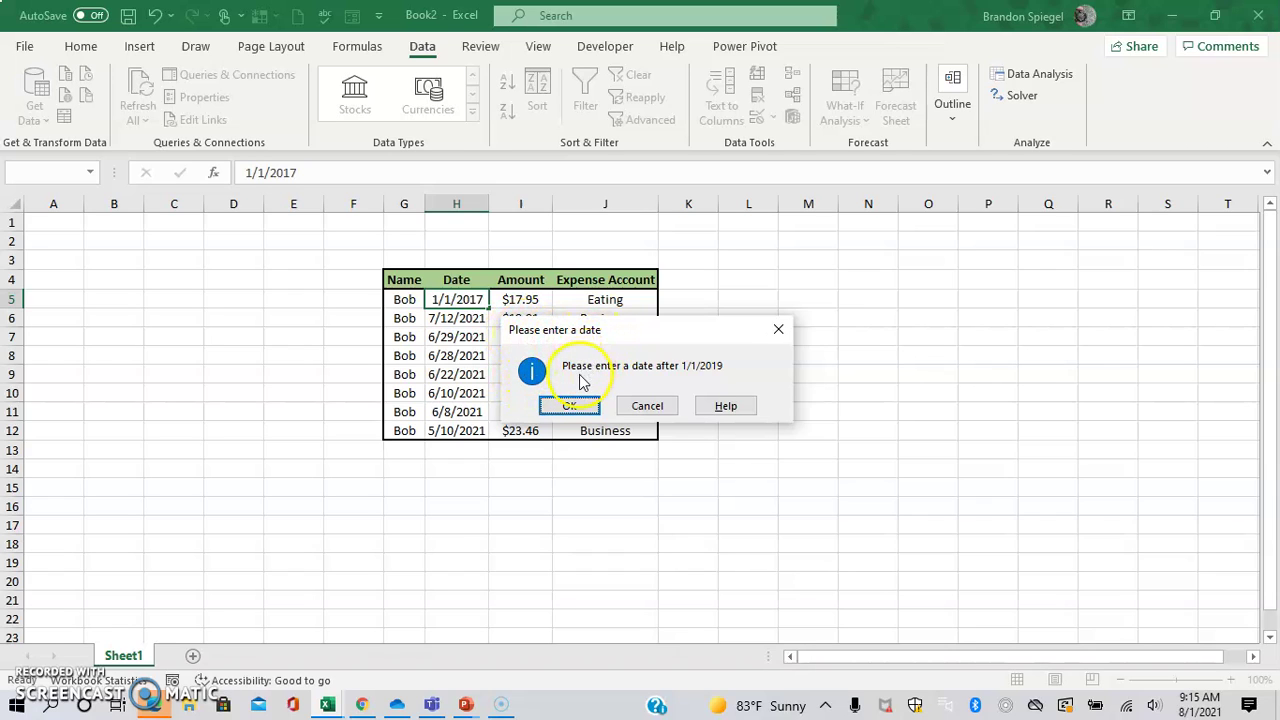
{"action": "left_click", "coordinate": [577, 404]}
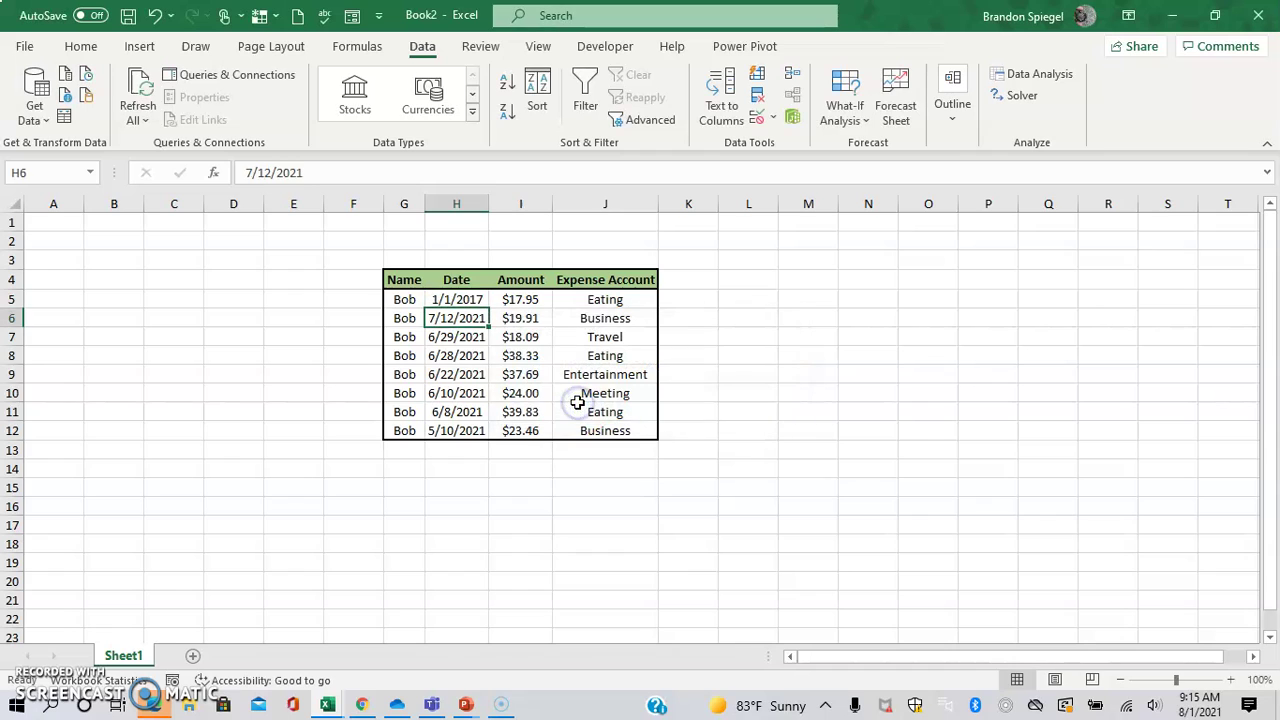
{"action": "key", "text": "Up"}
{"action": "type", "text": "1/1/2018"}
{"action": "key", "text": "Return"}
{"action": "left_click", "coordinate": [568, 407]}
Test 51/2019, dismiss its alert, enter valid 5/1/2019, then delete it from H5.
{"action": "key", "text": "Up"}
{"action": "type", "text": "51/2019"}
{"action": "key", "text": "Return"}
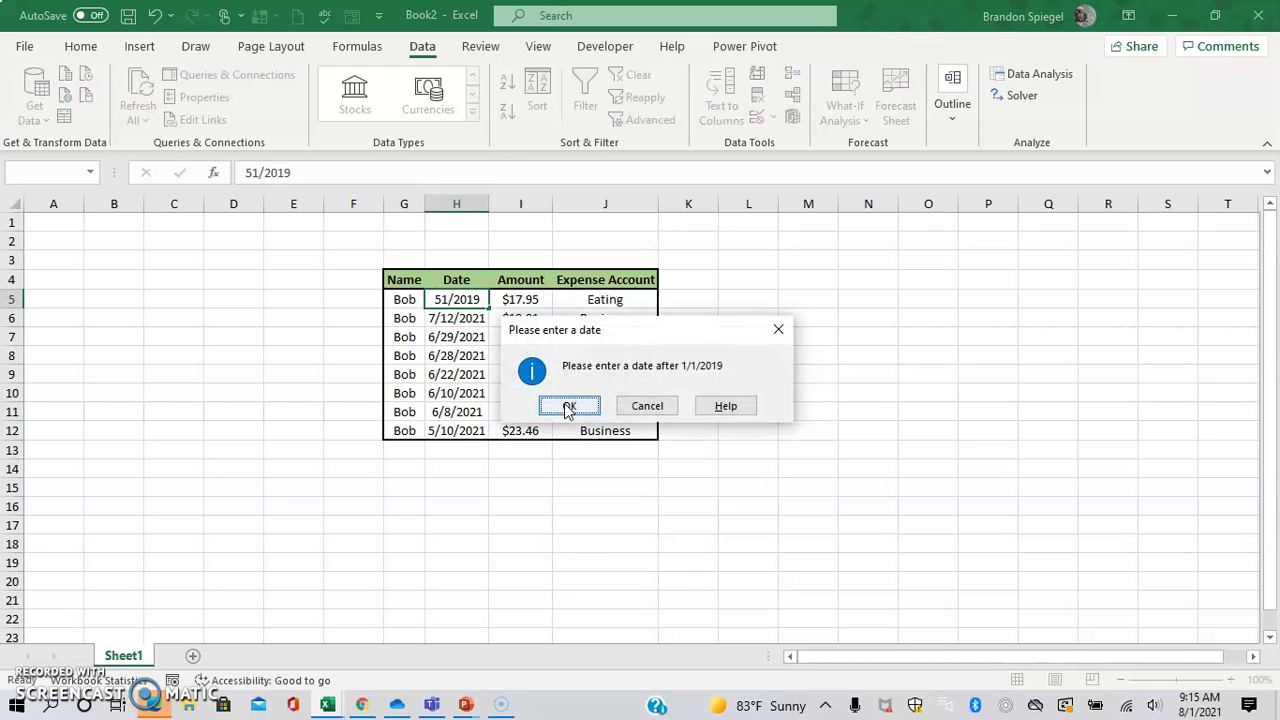
{"action": "left_click", "coordinate": [568, 406]}
{"action": "key", "text": "Up"}
{"action": "type", "text": "5/1/2019"}
{"action": "key", "text": "Return"}
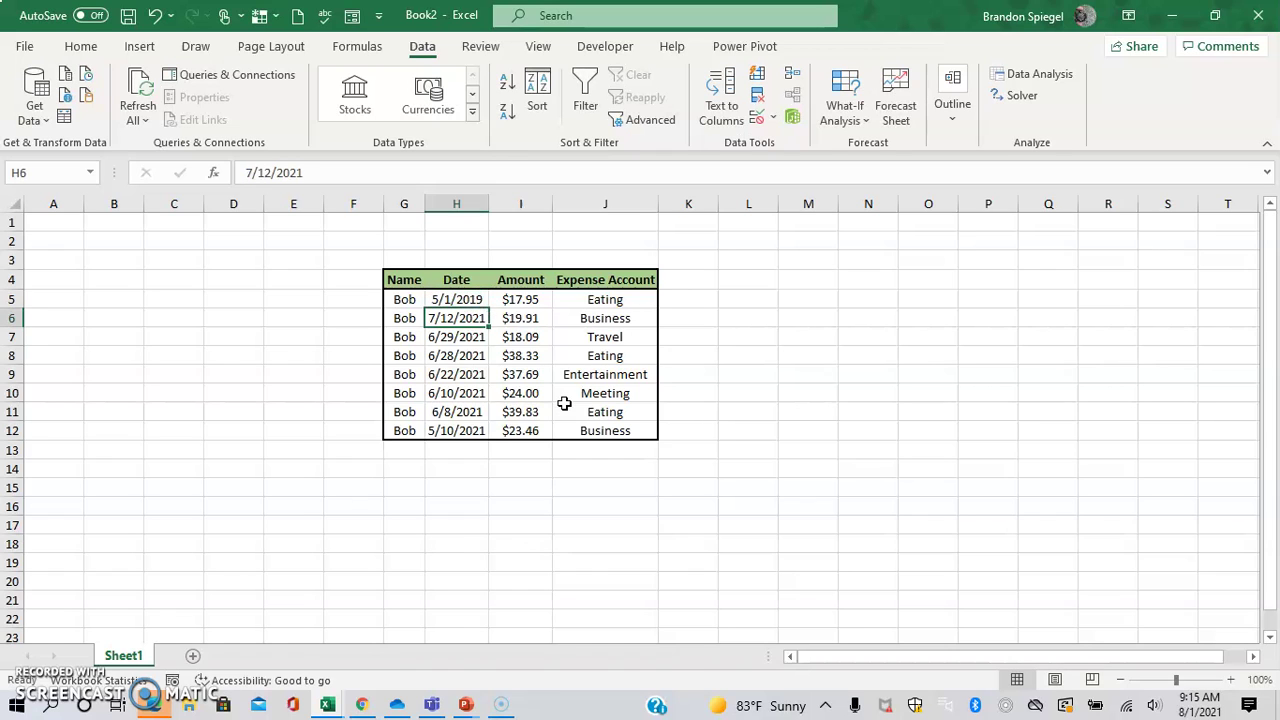
{"action": "key", "text": "Up"}
{"action": "key", "text": "Delete"}
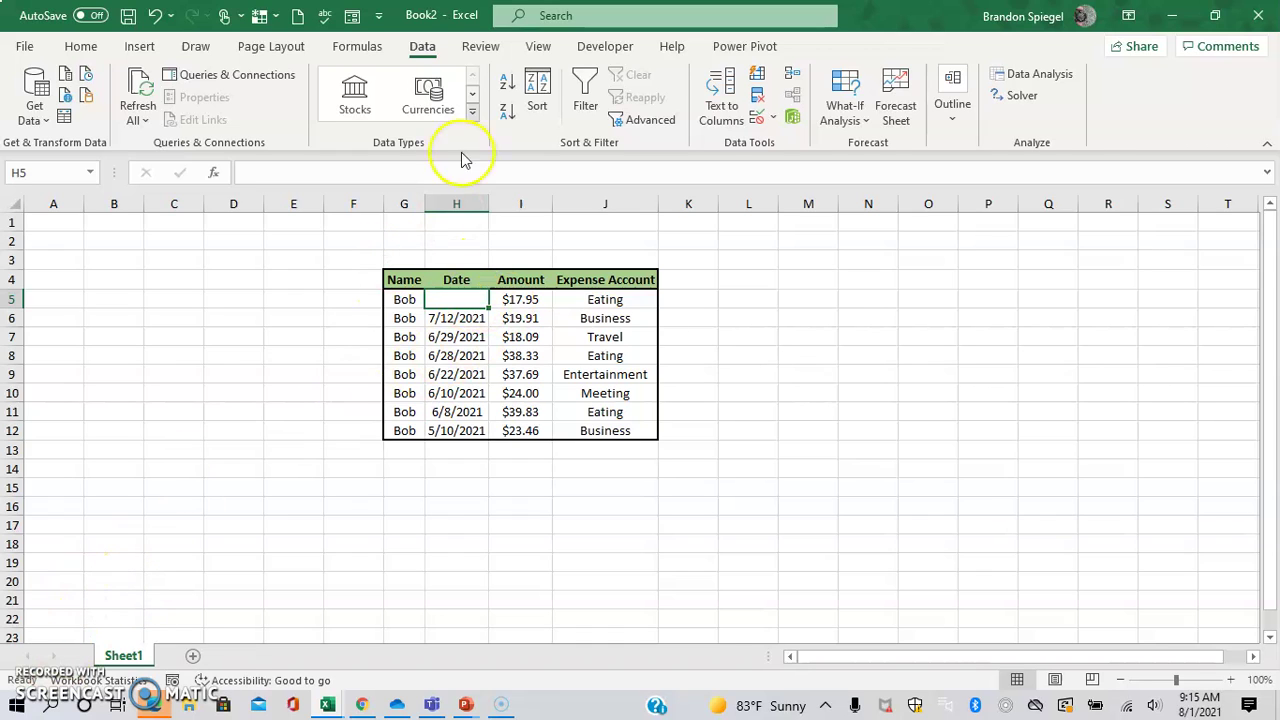
Give H5 the input message 'Please enter a date after 1/1/2019' titled 'Please enter a date'.
{"action": "left_click", "coordinate": [772, 118]}
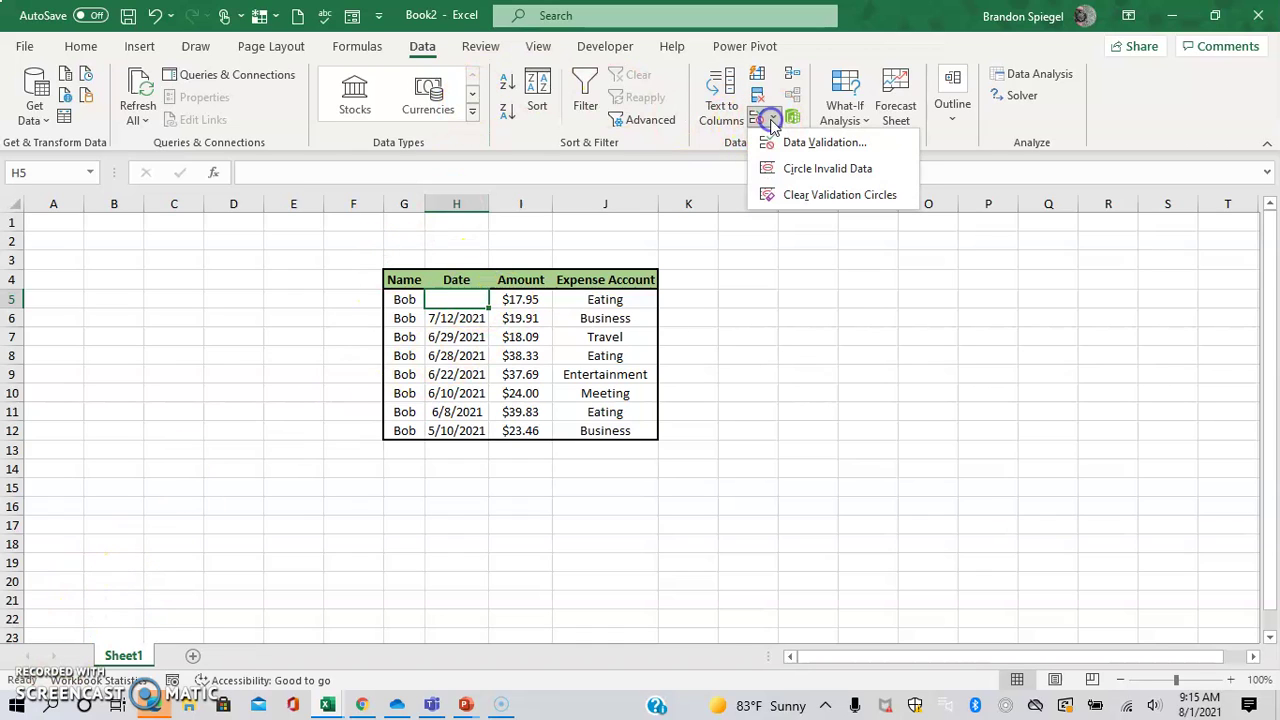
{"action": "left_click", "coordinate": [772, 118]}
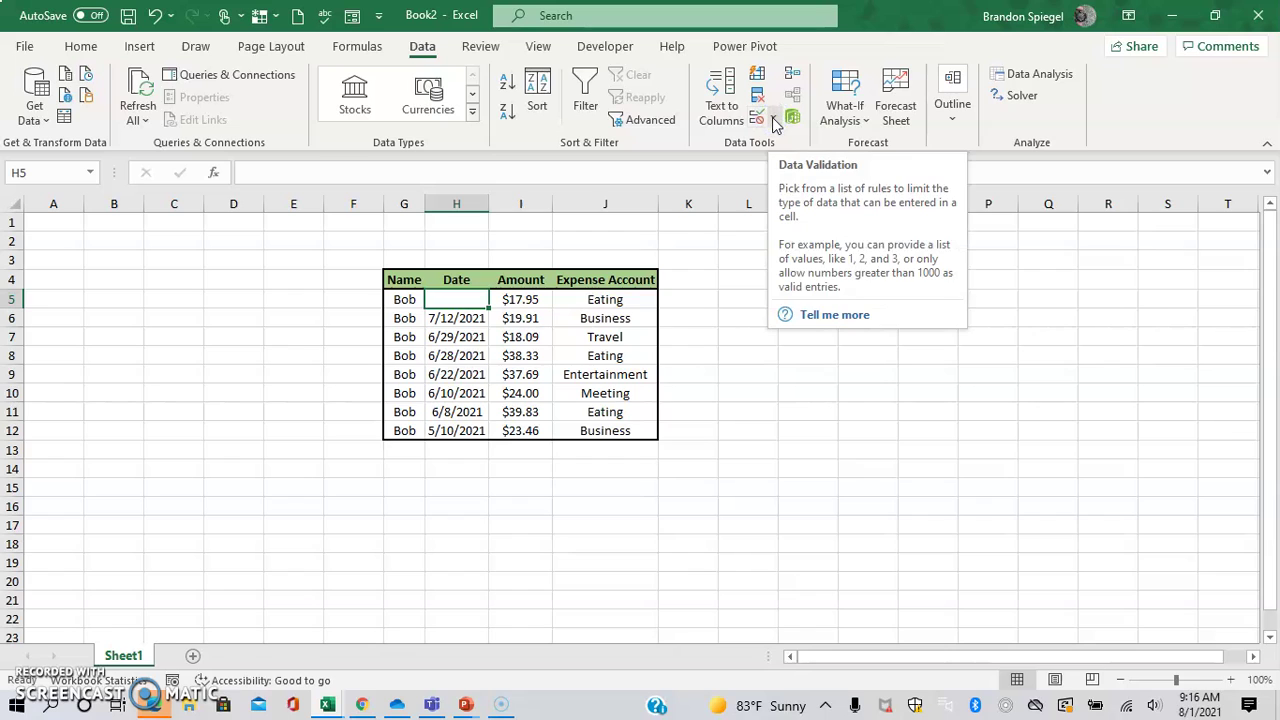
{"action": "left_click", "coordinate": [772, 119]}
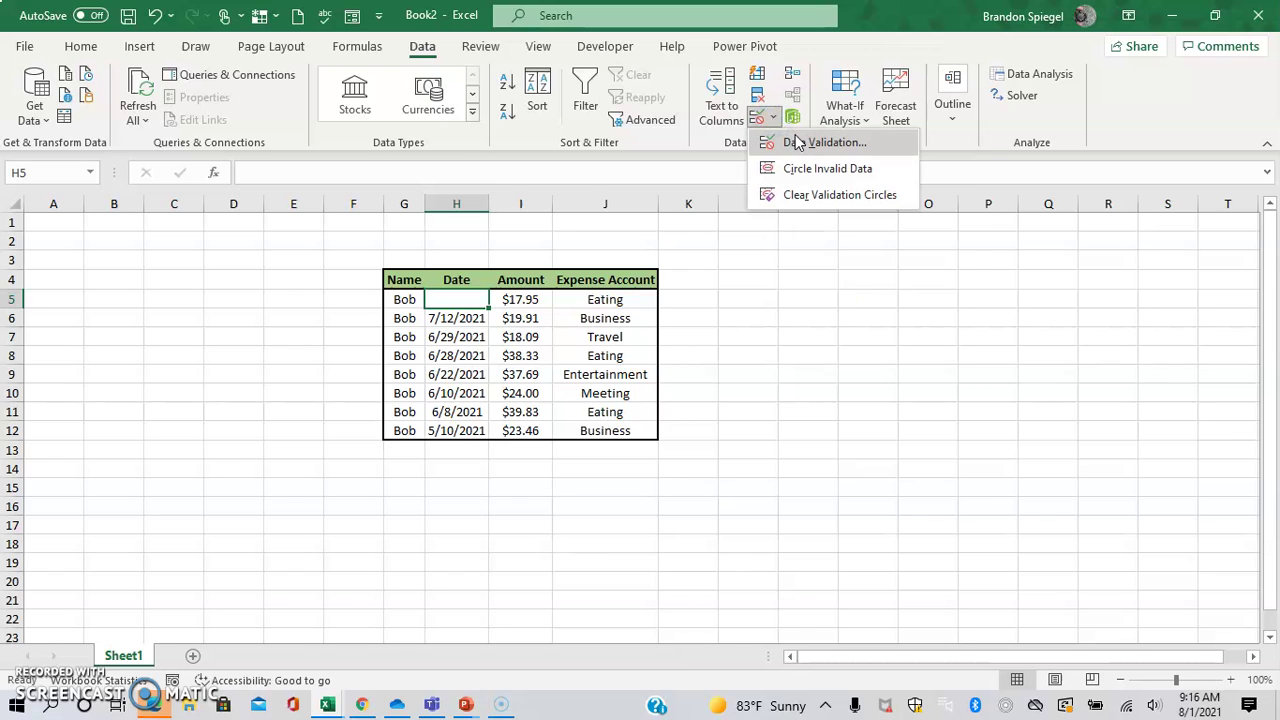
{"action": "left_click", "coordinate": [798, 143]}
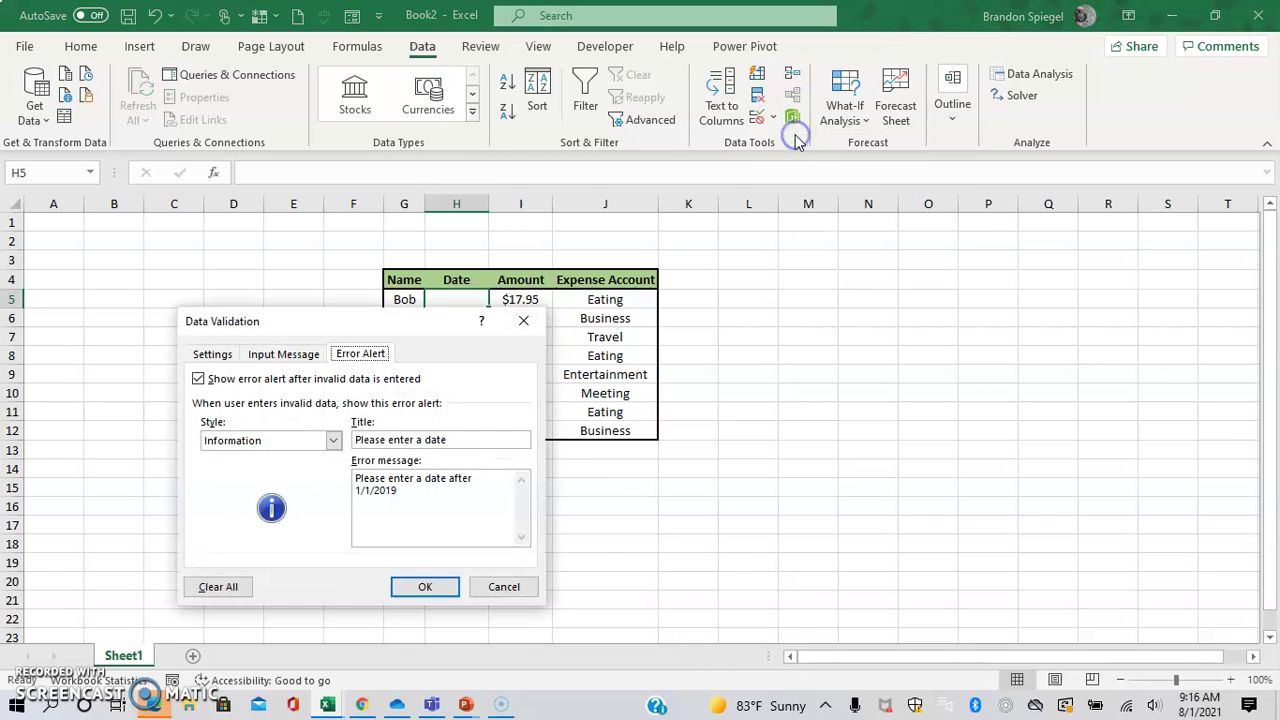
{"action": "left_click", "coordinate": [300, 356]}
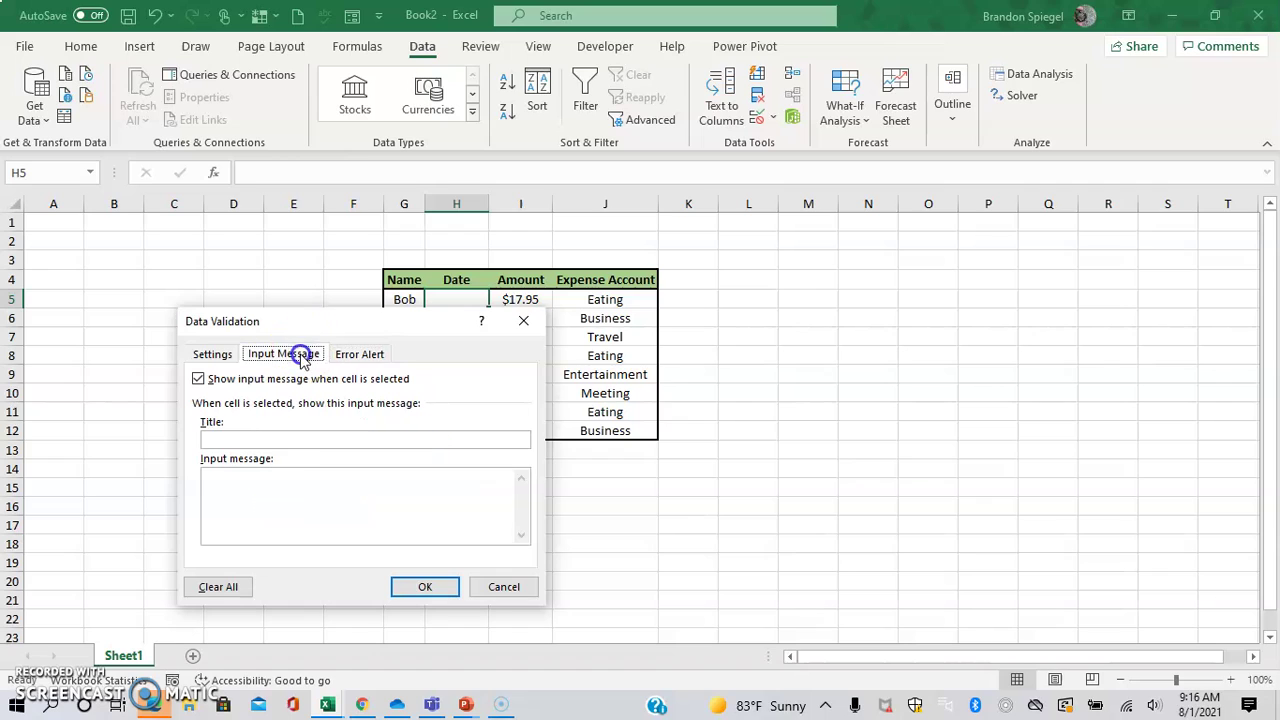
{"action": "left_click", "coordinate": [291, 439]}
{"action": "type", "text": "Pl"}
{"action": "type", "text": "ease"}
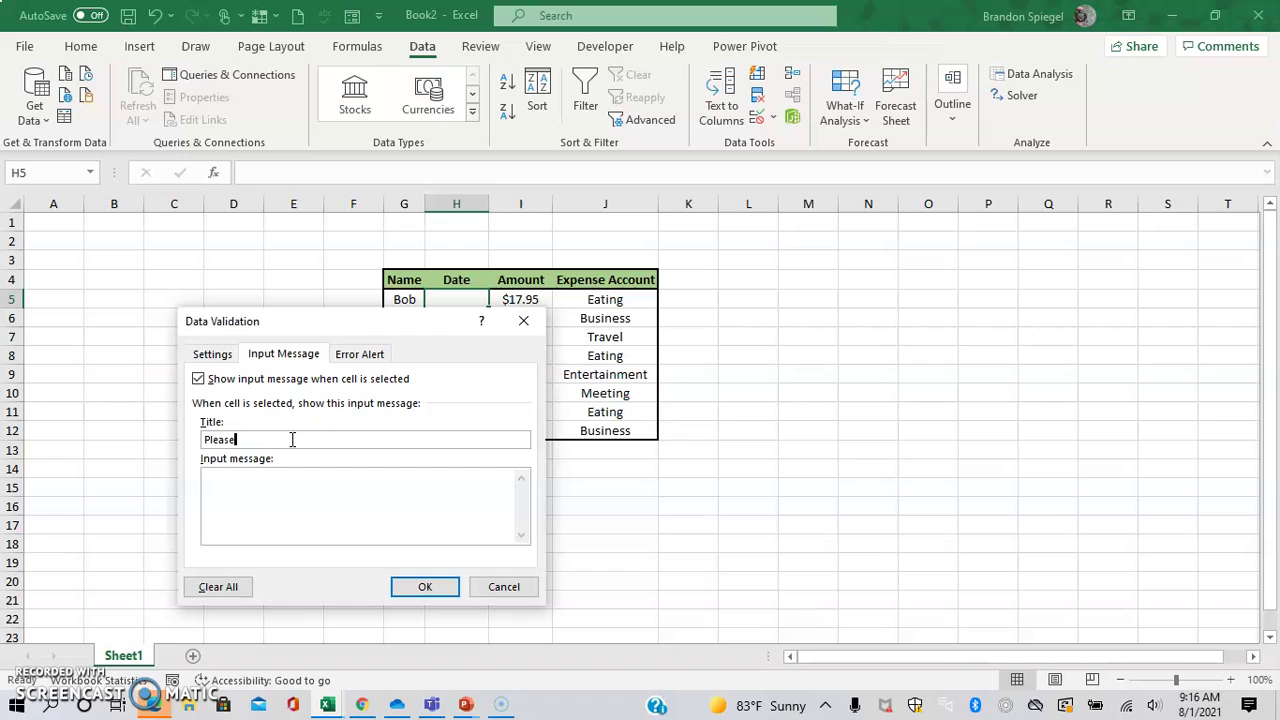
{"action": "type", "text": " enter a"}
{"action": "type", "text": " date"}
{"action": "type", "text": "Please"}
{"action": "type", "text": " enter"}
{"action": "type", "text": " a date afte"}
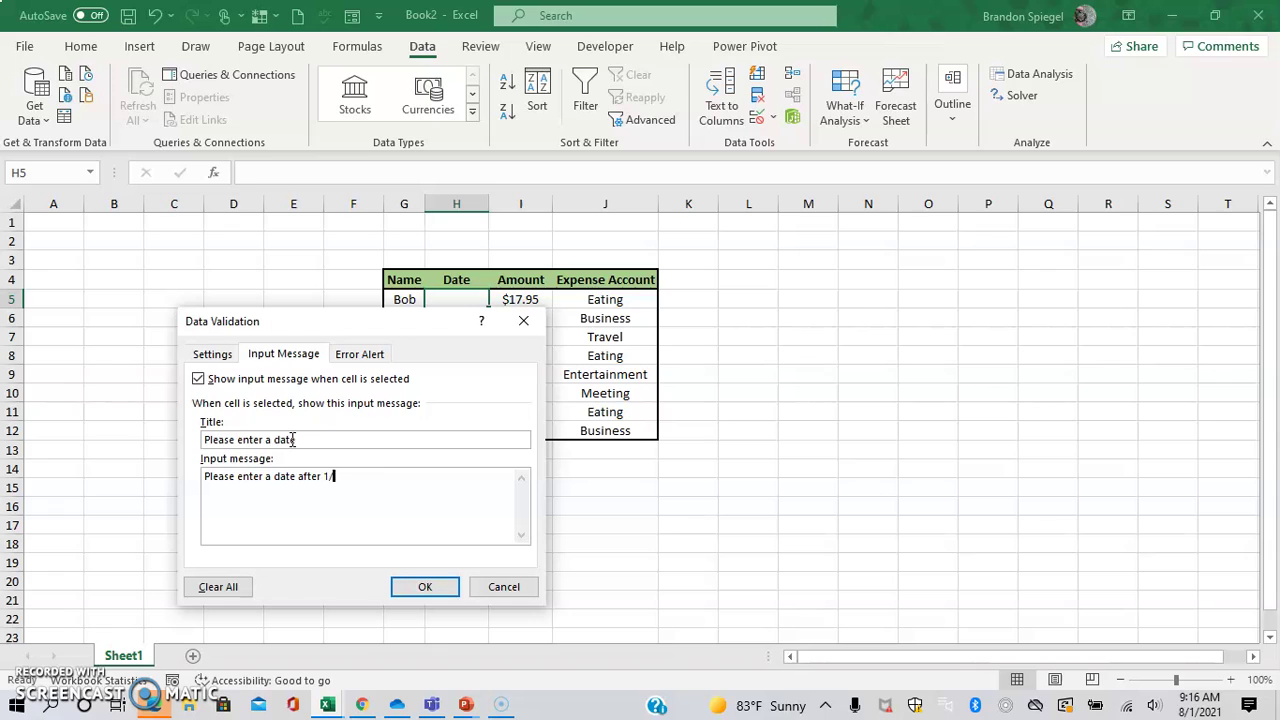
{"action": "type", "text": "r 1/1/2019"}
{"action": "left_click", "coordinate": [428, 592]}
Reselect H5 to show its tip, then enter 1/1/2018 and keep it past the Information alert.
{"action": "key", "text": "Down"}
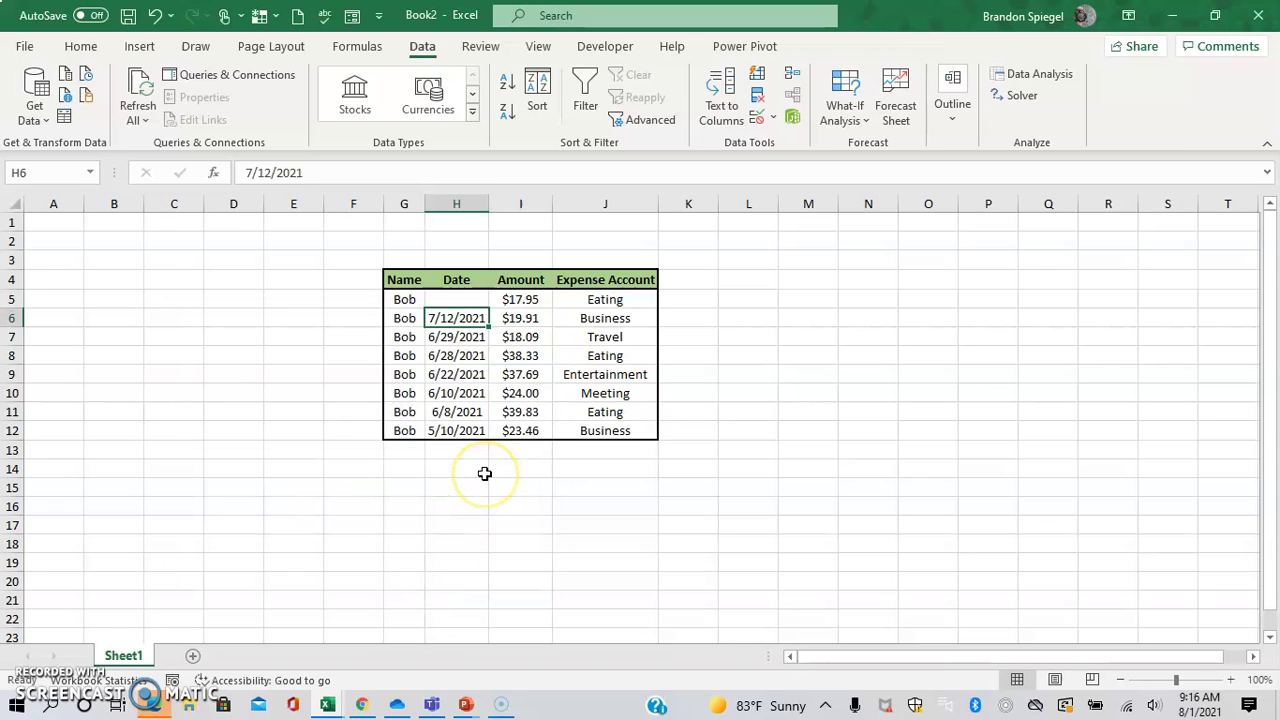
{"action": "key", "text": "Up"}
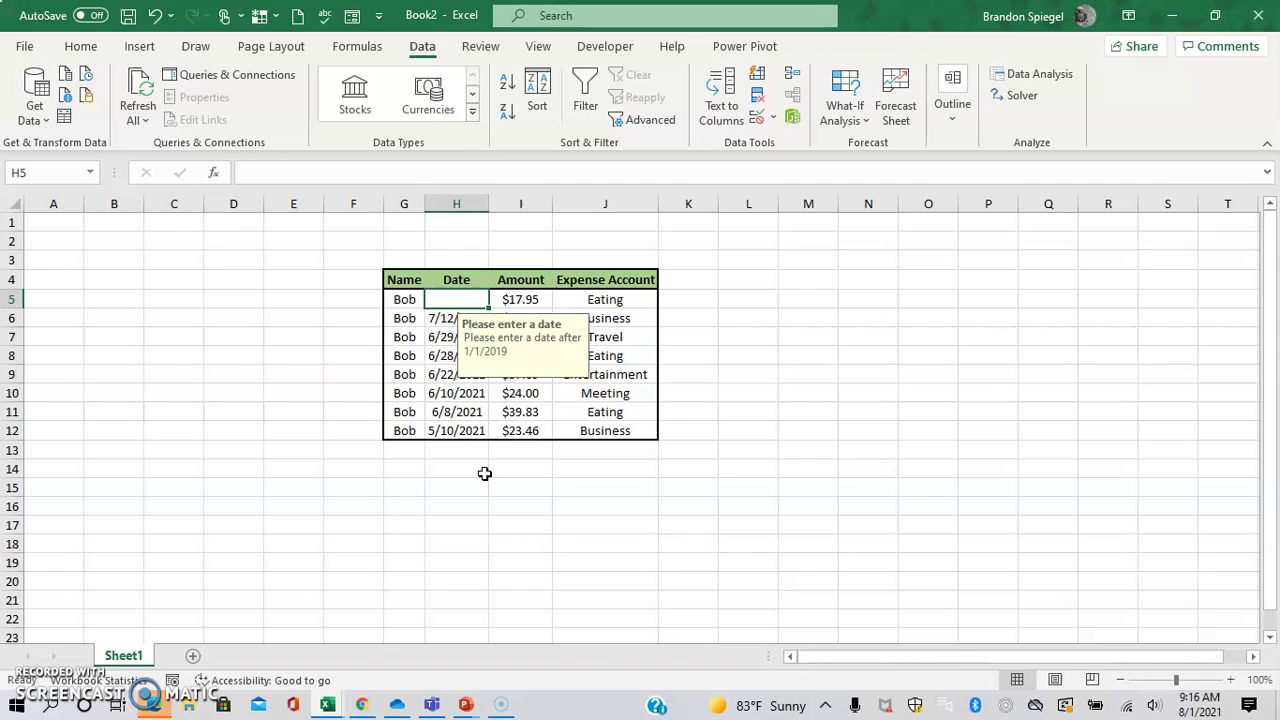
{"action": "type", "text": "1/1/2018"}
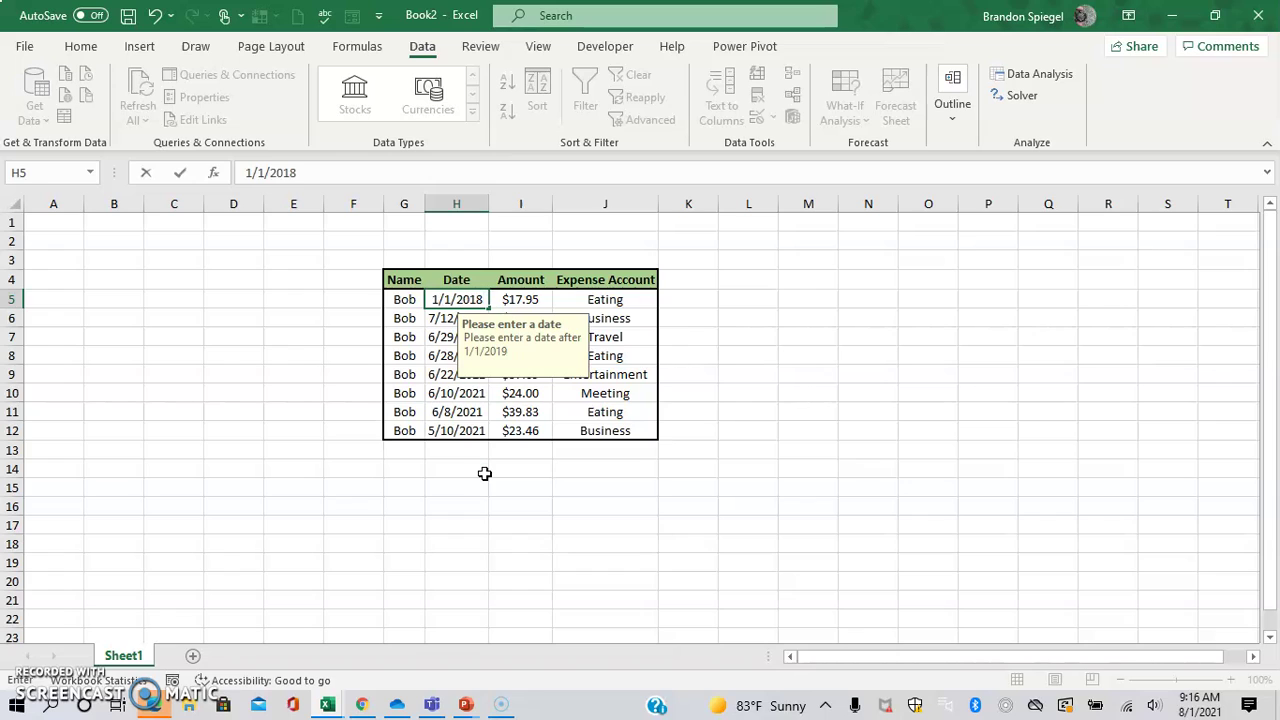
{"action": "key", "text": "Return"}
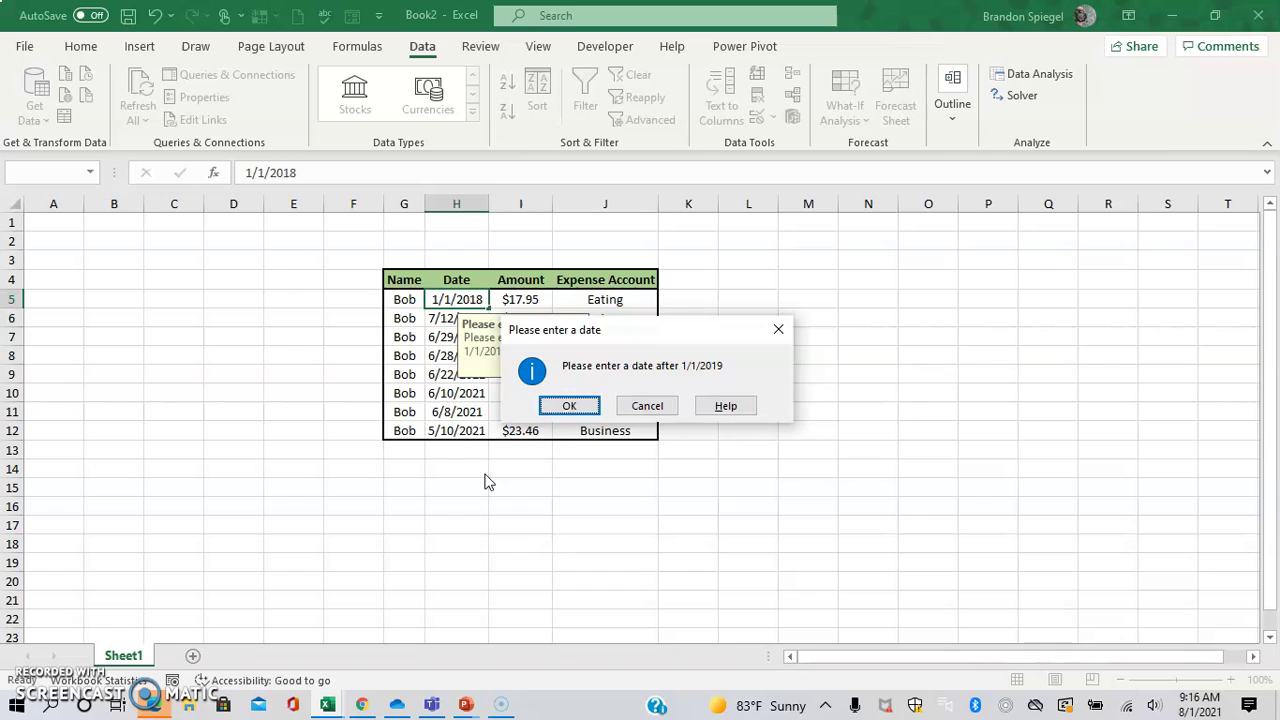
{"action": "left_click", "coordinate": [569, 405]}
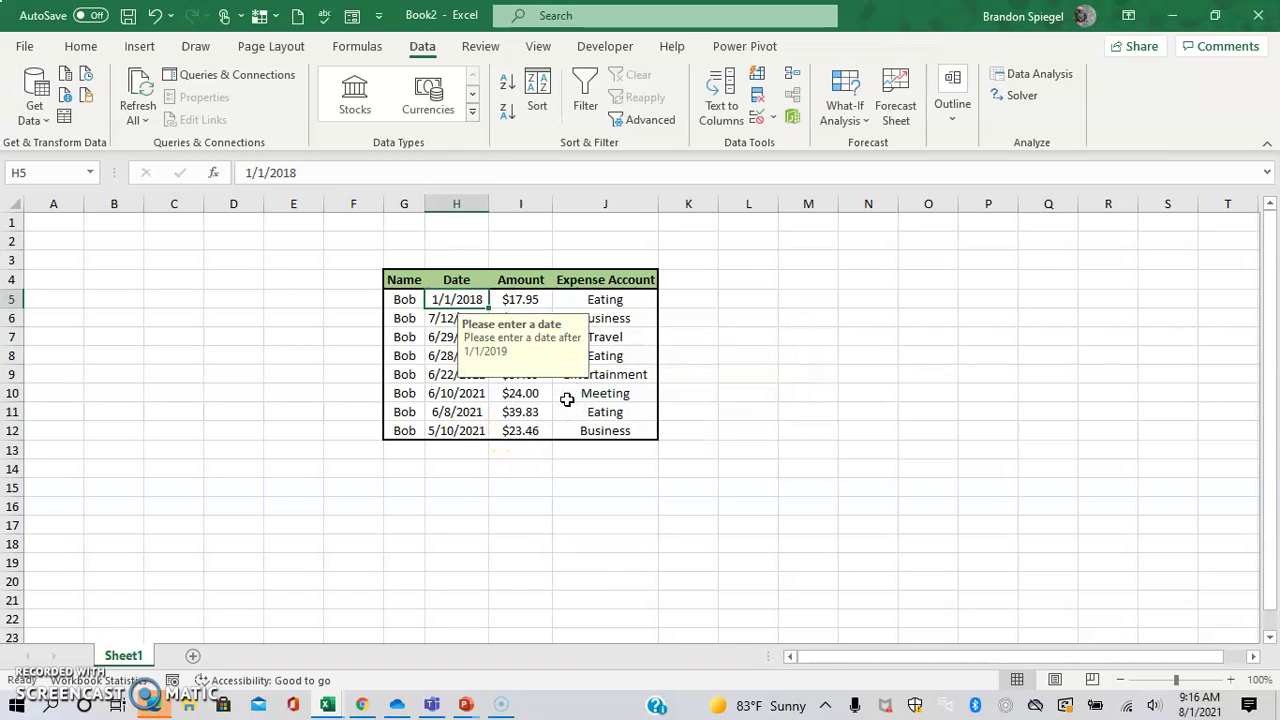
{"action": "left_click", "coordinate": [790, 112]}
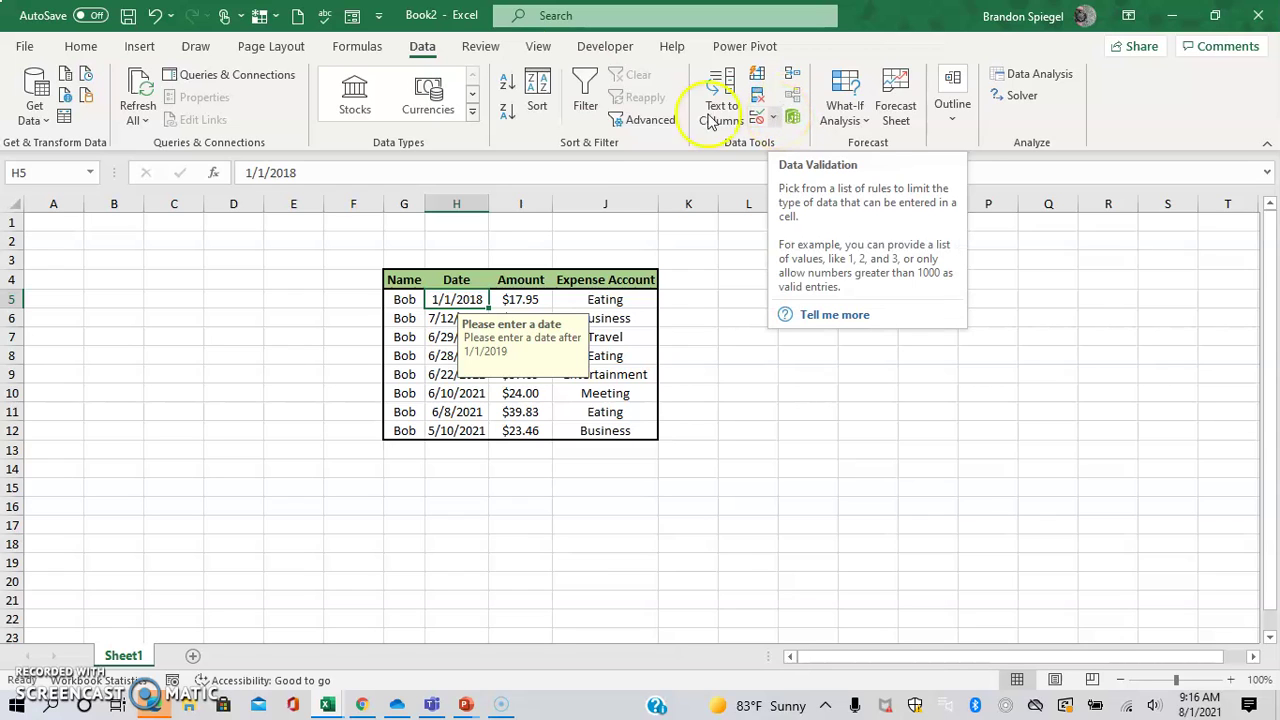
{"action": "left_click", "coordinate": [758, 117]}
{"action": "left_click", "coordinate": [210, 354]}
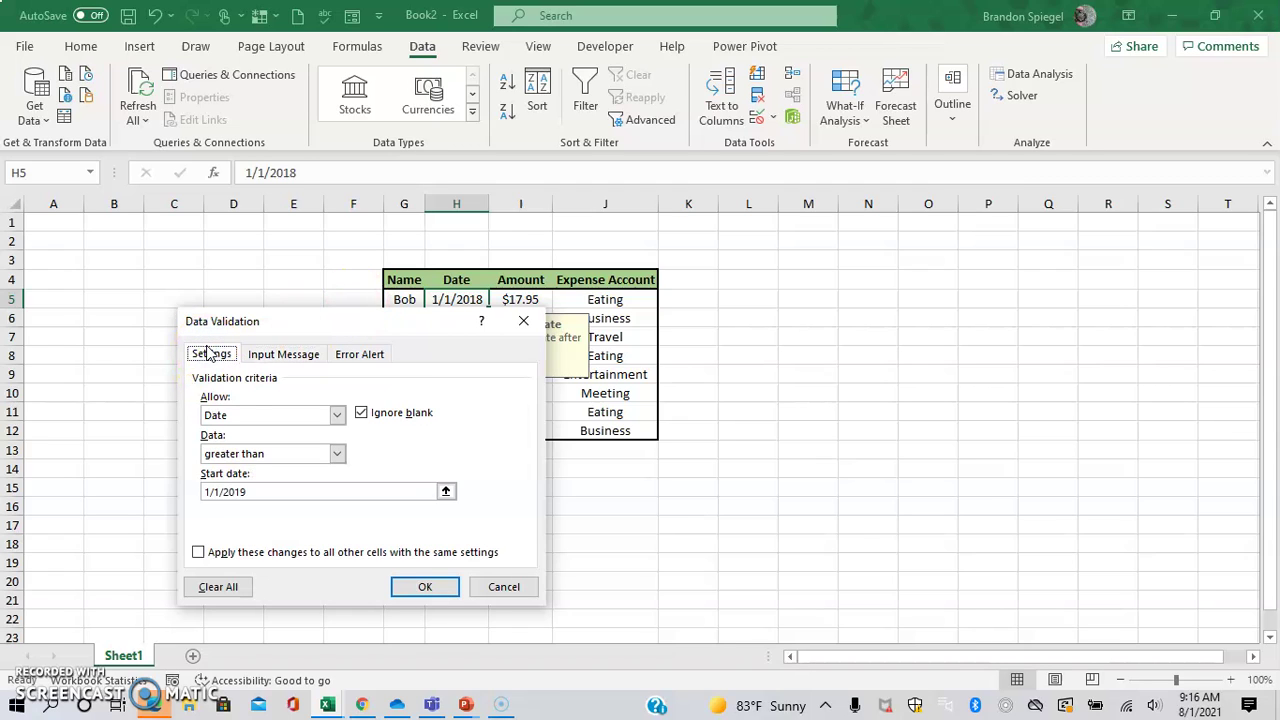
{"action": "left_click", "coordinate": [274, 360]}
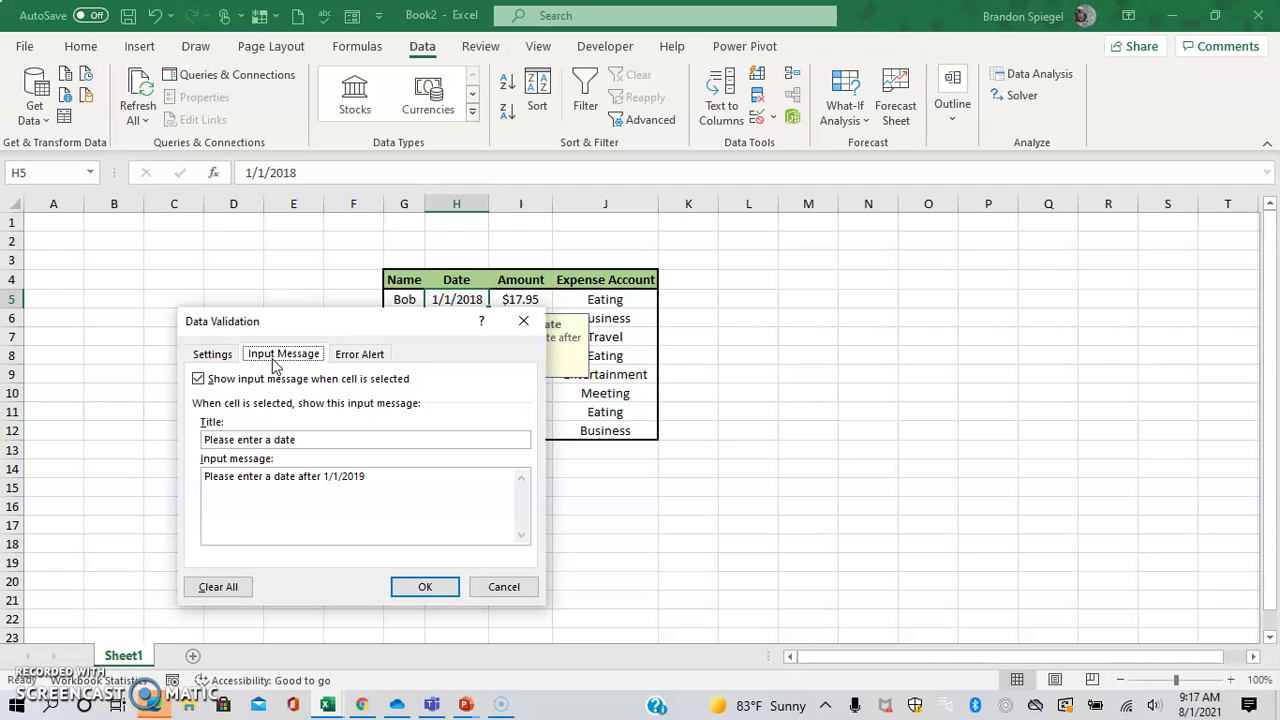
{"action": "left_click", "coordinate": [362, 357]}
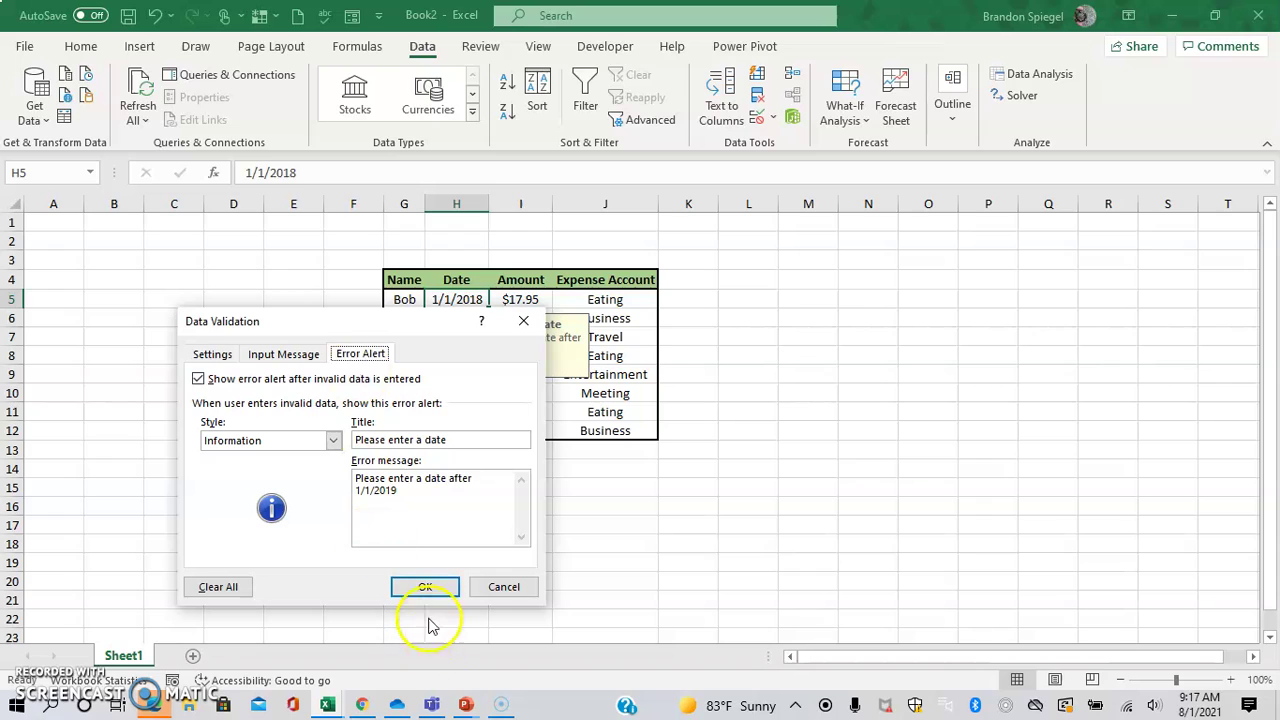
{"action": "left_click", "coordinate": [424, 587]}
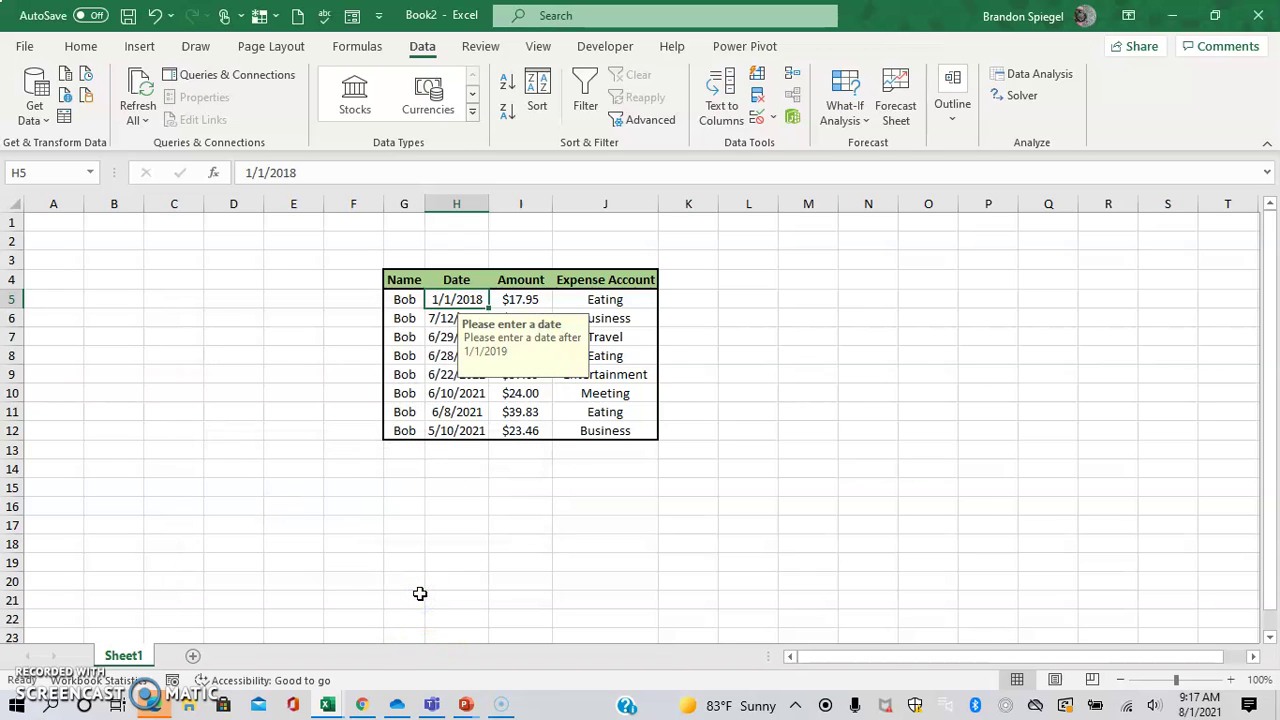